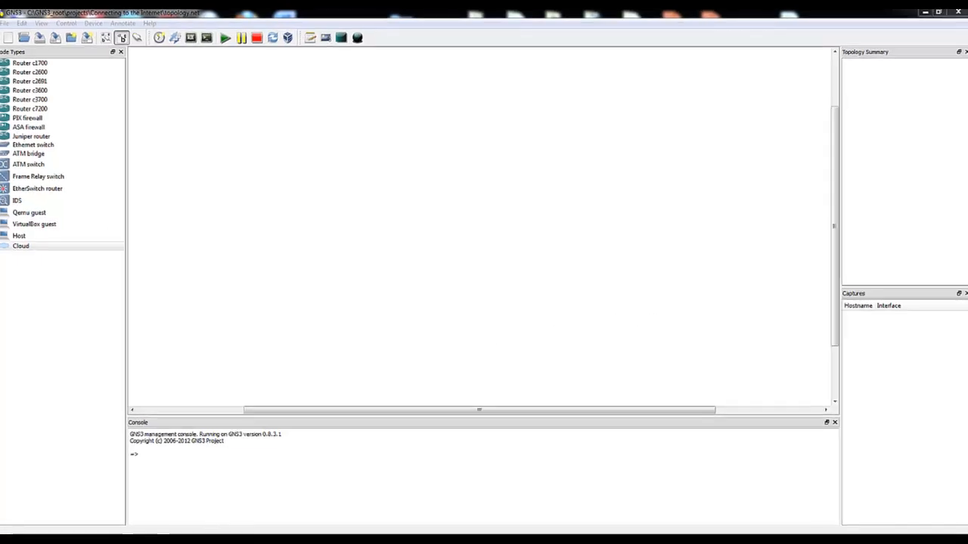
Switch to Firefox and examine the packages and associated software offered on the GNS3 website's Download page
{"action": "left_click", "coordinate": [188, 541]}
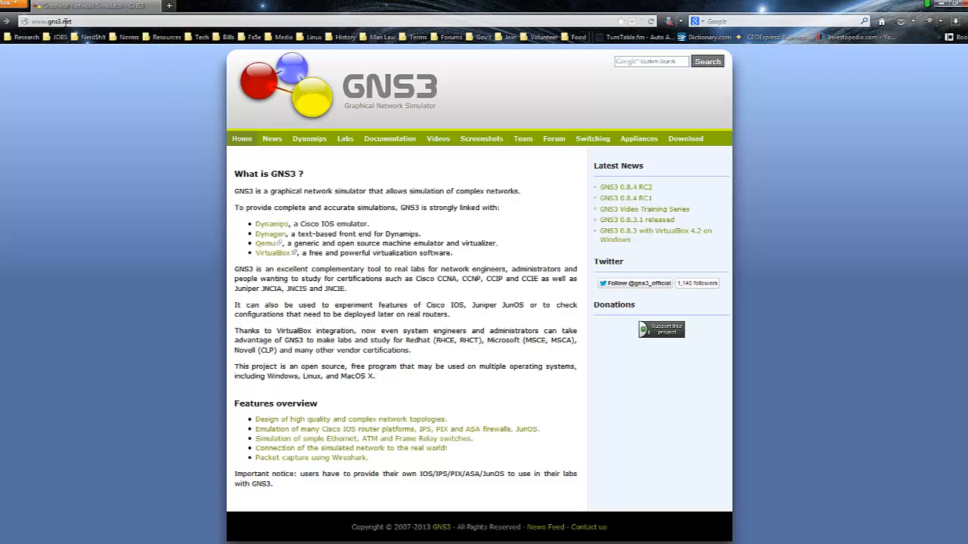
{"action": "left_click", "coordinate": [692, 143]}
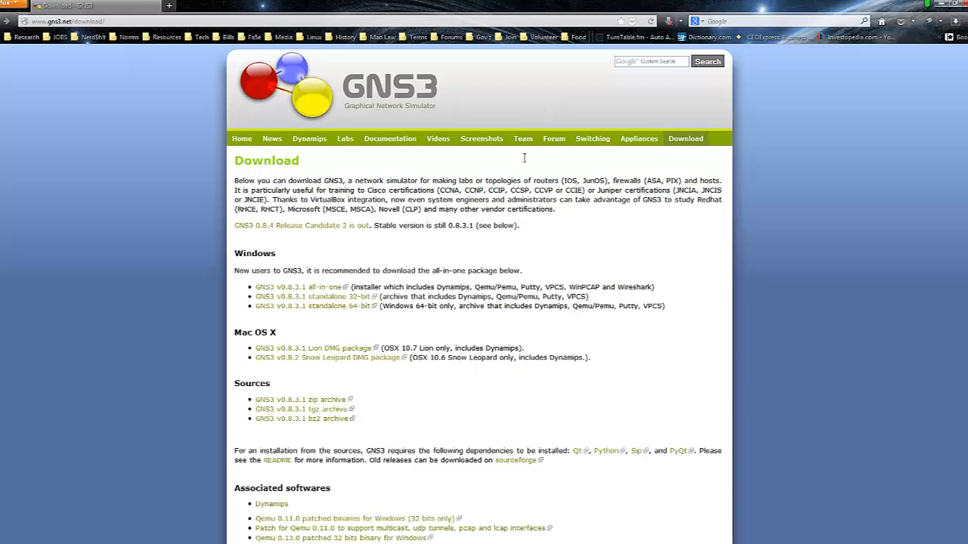
{"action": "scroll", "coordinate": [249, 219], "scroll_direction": "down", "scroll_amount": 5}
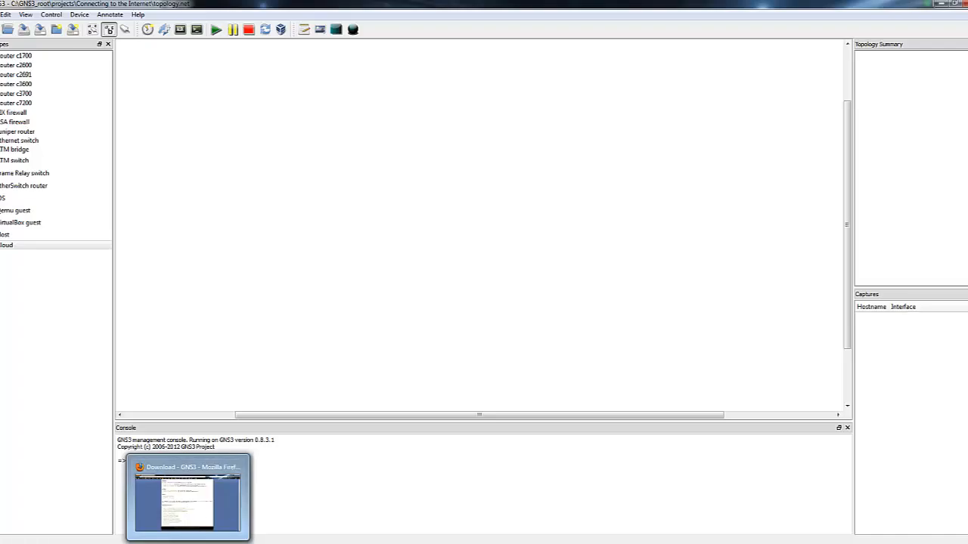
Request the VPCS 0.21a download from the GNS3 Download page and cancel saving the zip file
{"action": "left_click", "coordinate": [190, 512]}
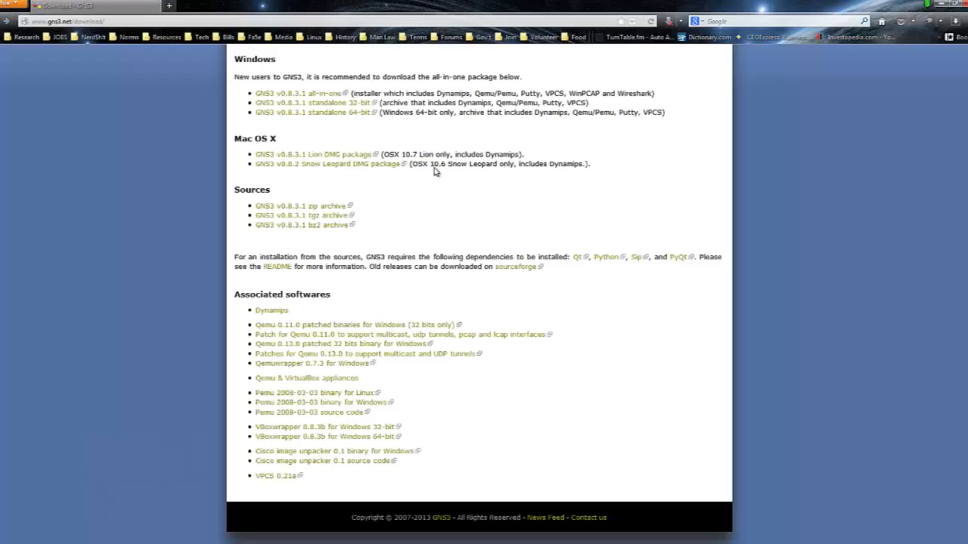
{"action": "left_click", "coordinate": [276, 476]}
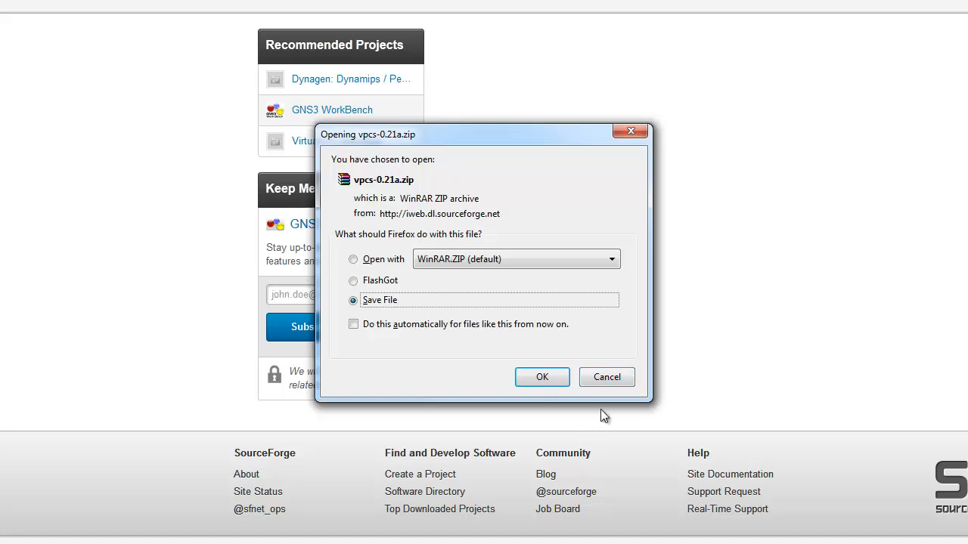
{"action": "left_click", "coordinate": [607, 376]}
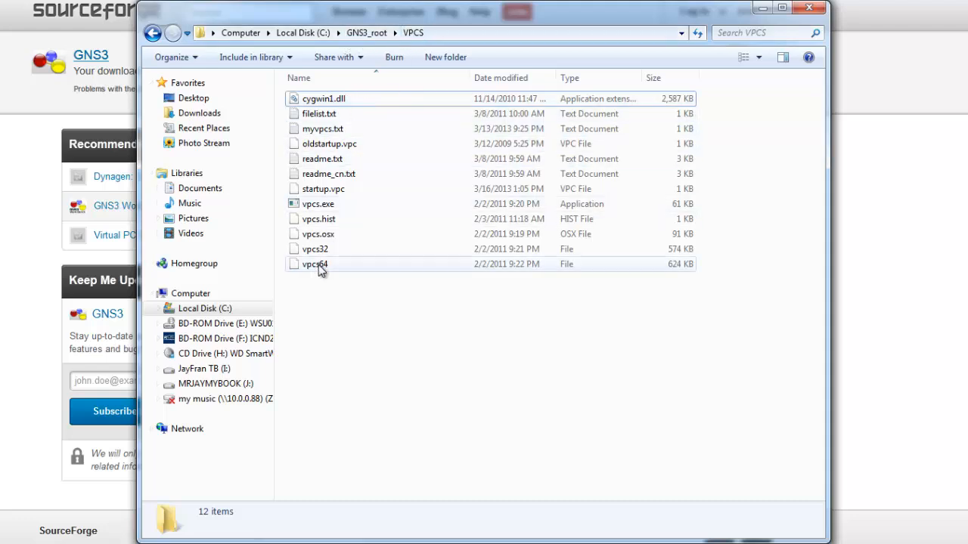
Launch vpcs.exe from the C:\GNS3_root\VPCS folder and minimize its console window
{"action": "double_click", "coordinate": [325, 204]}
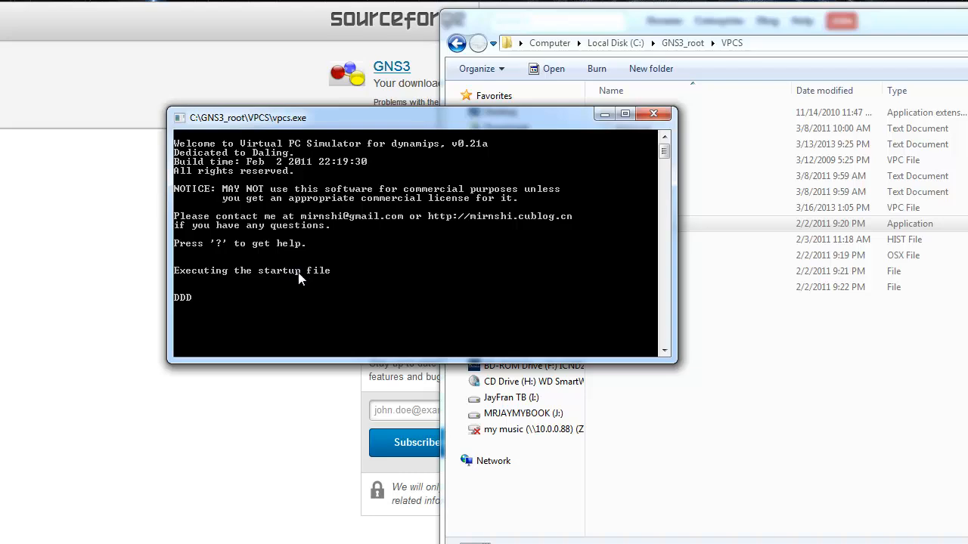
{"action": "left_click", "coordinate": [599, 115]}
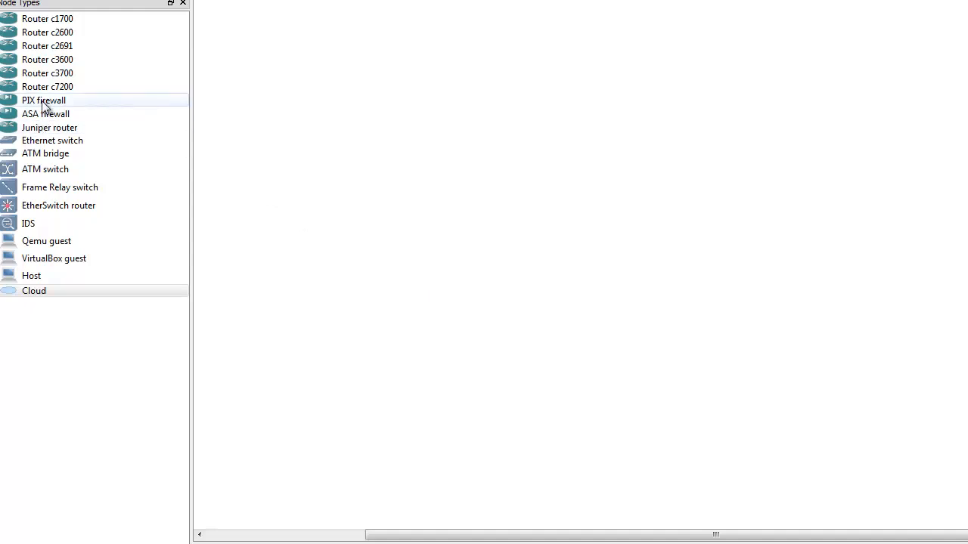
Place two Router c3700 nodes side by side in the GNS3 topology and a Cloud node below each
{"action": "left_click_drag", "start_coordinate": [12, 75], "coordinate": [427, 160]}
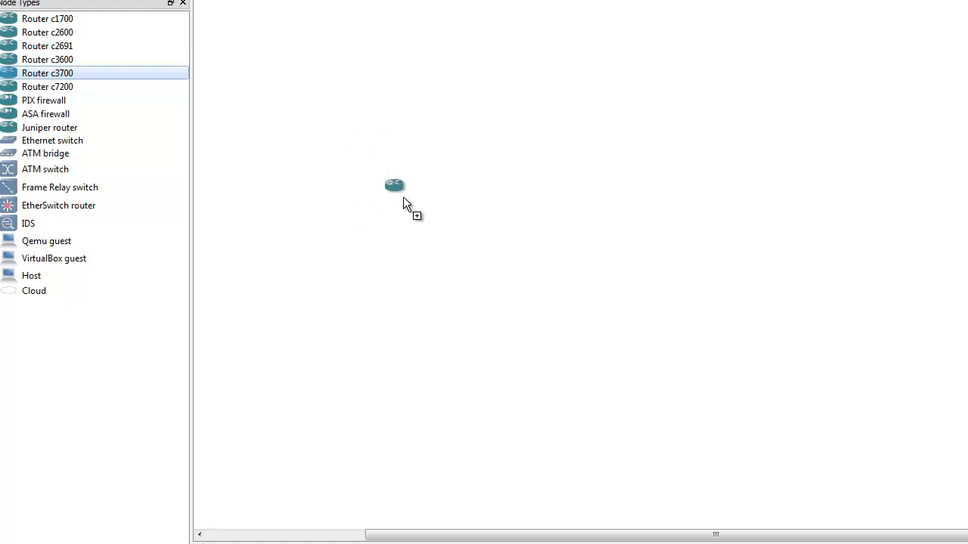
{"action": "left_click_drag", "start_coordinate": [390, 197], "coordinate": [390, 198]}
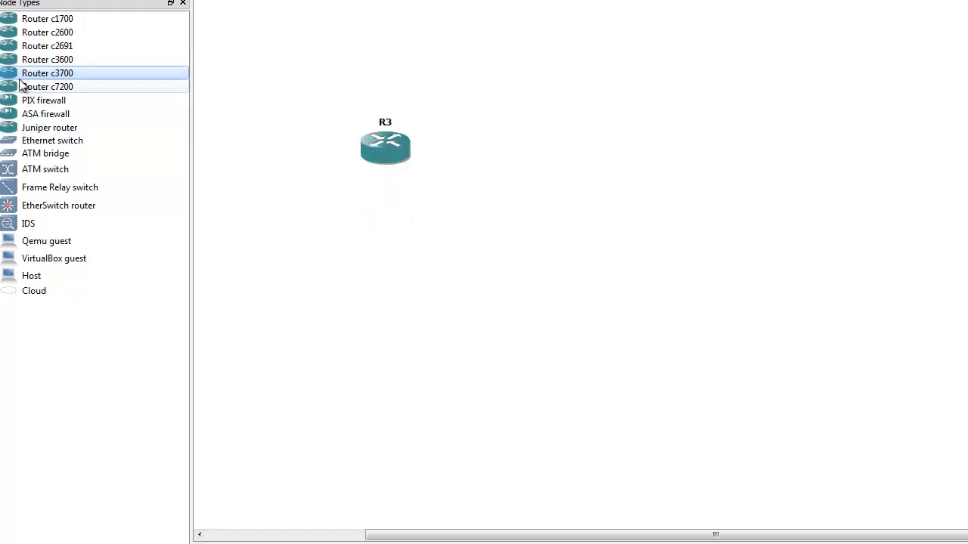
{"action": "left_click_drag", "start_coordinate": [11, 73], "coordinate": [701, 157]}
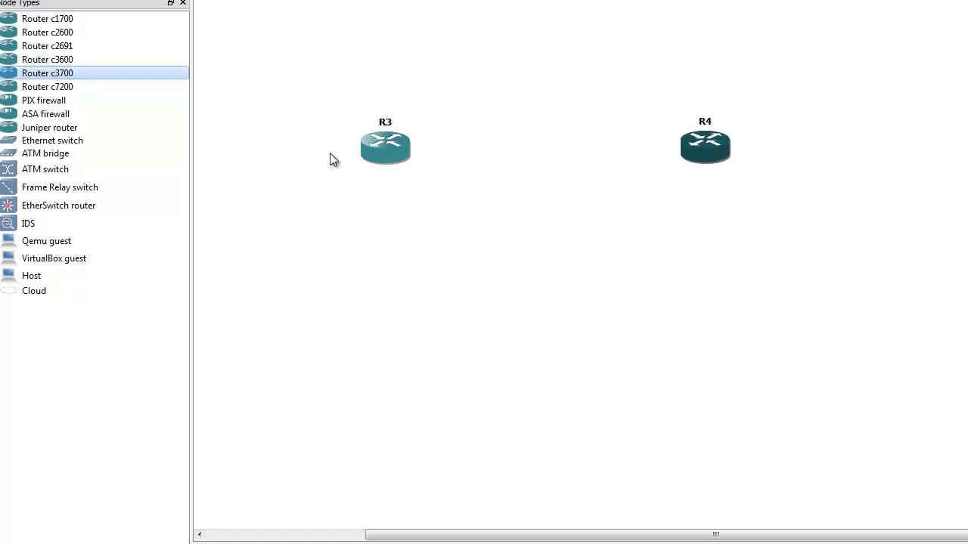
{"action": "left_click_drag", "start_coordinate": [384, 152], "coordinate": [401, 150]}
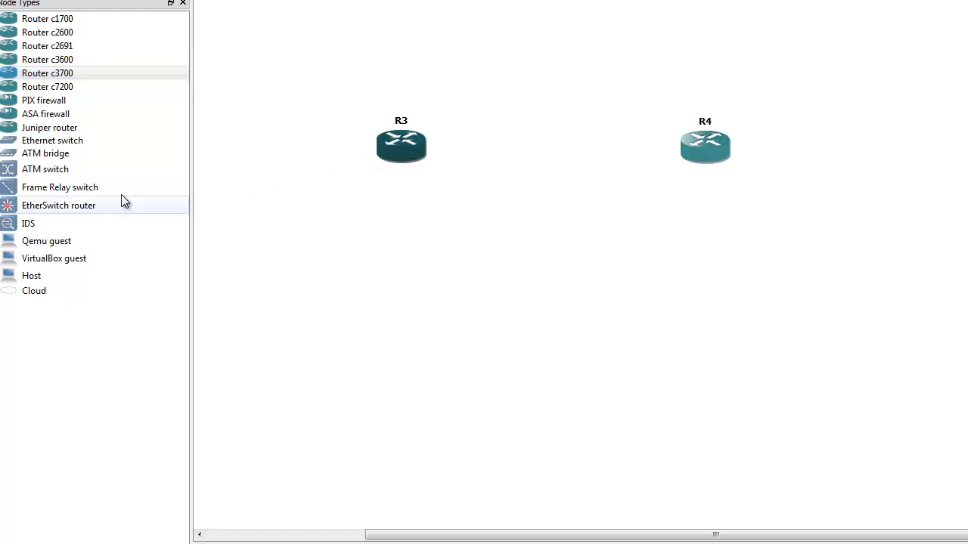
{"action": "left_click_drag", "start_coordinate": [11, 293], "coordinate": [299, 294]}
{"action": "left_click_drag", "start_coordinate": [11, 293], "coordinate": [817, 285]}
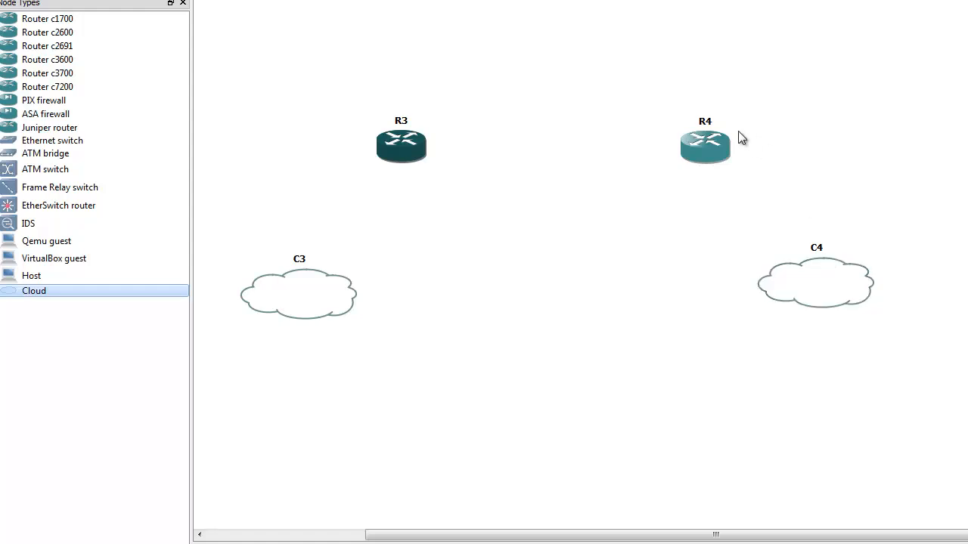
Change the left router's hostname to R1
{"action": "right_click", "coordinate": [412, 150]}
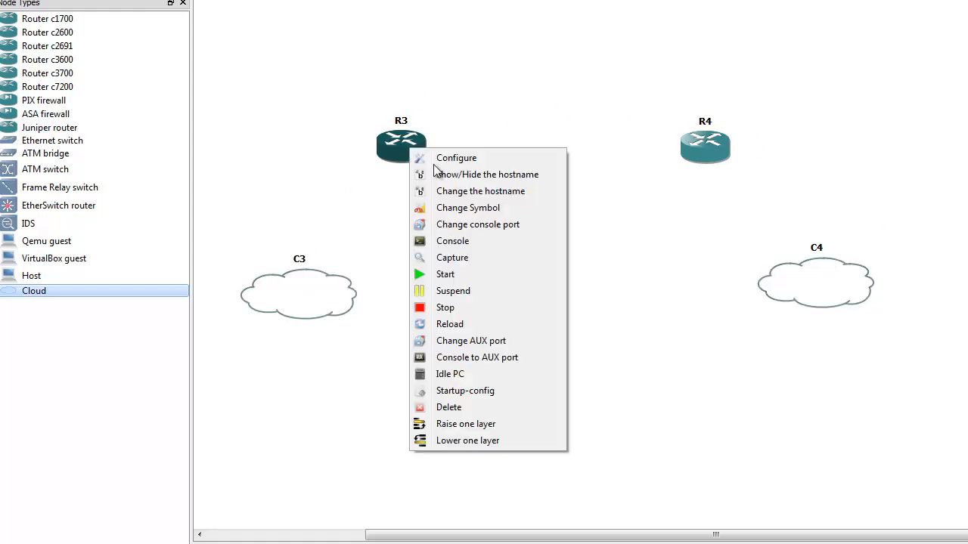
{"action": "left_click", "coordinate": [484, 192]}
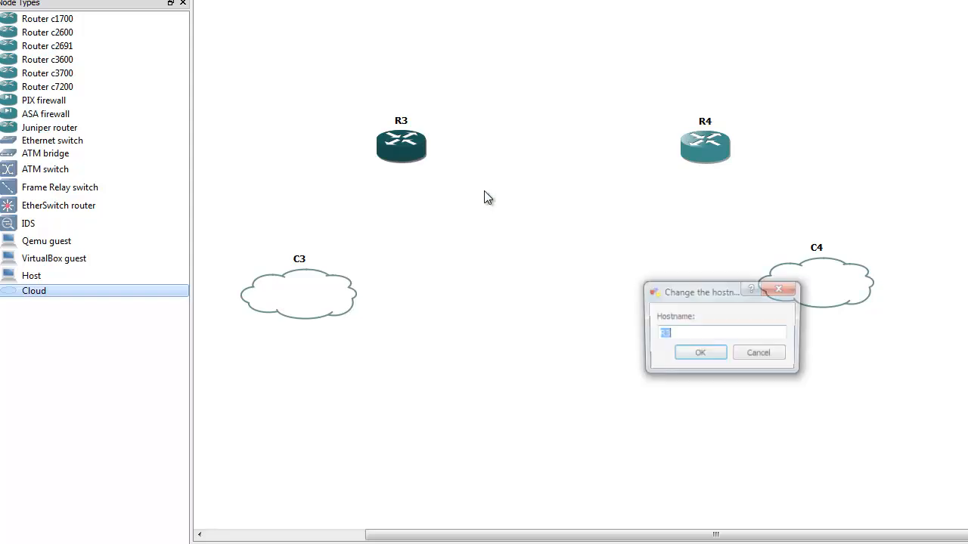
{"action": "type", "text": "R1"}
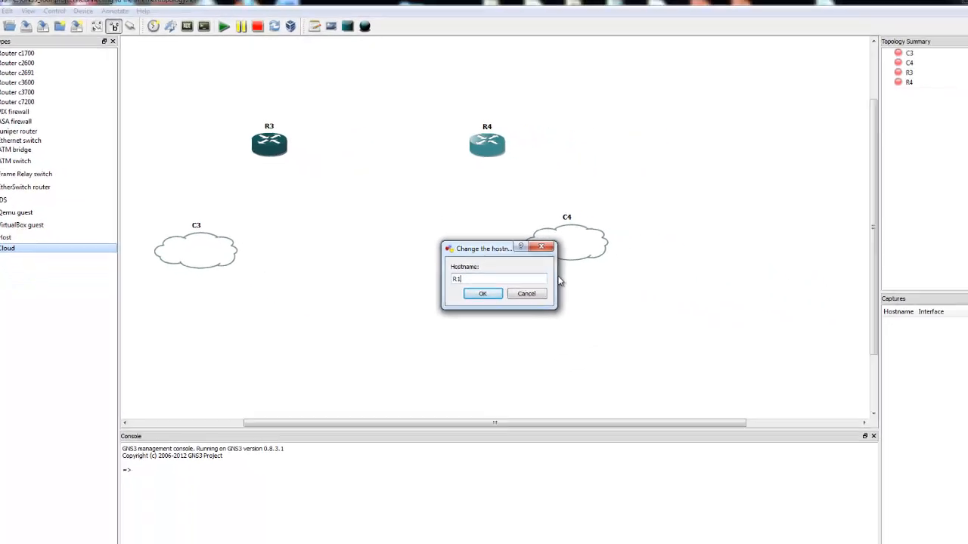
{"action": "left_click", "coordinate": [484, 294]}
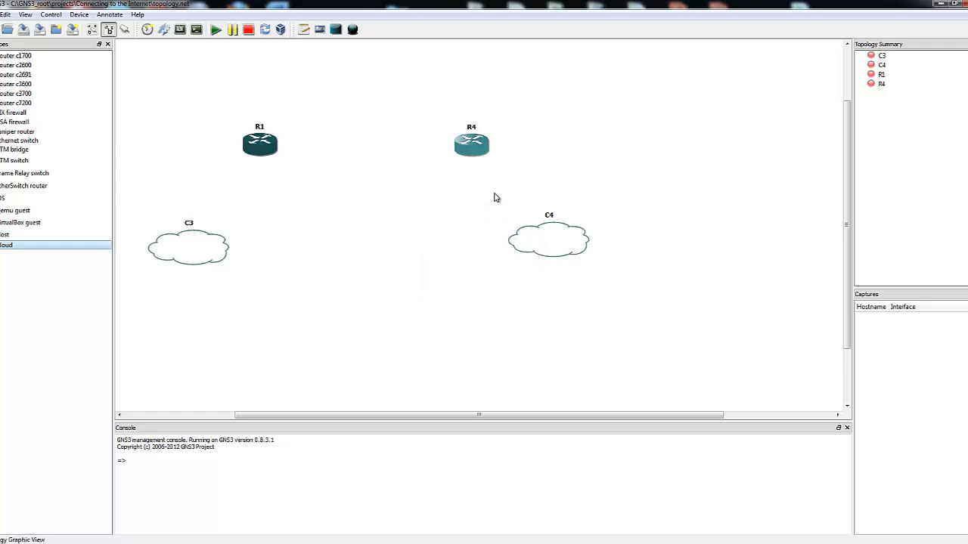
Change the right router's hostname to R2
{"action": "right_click", "coordinate": [474, 155]}
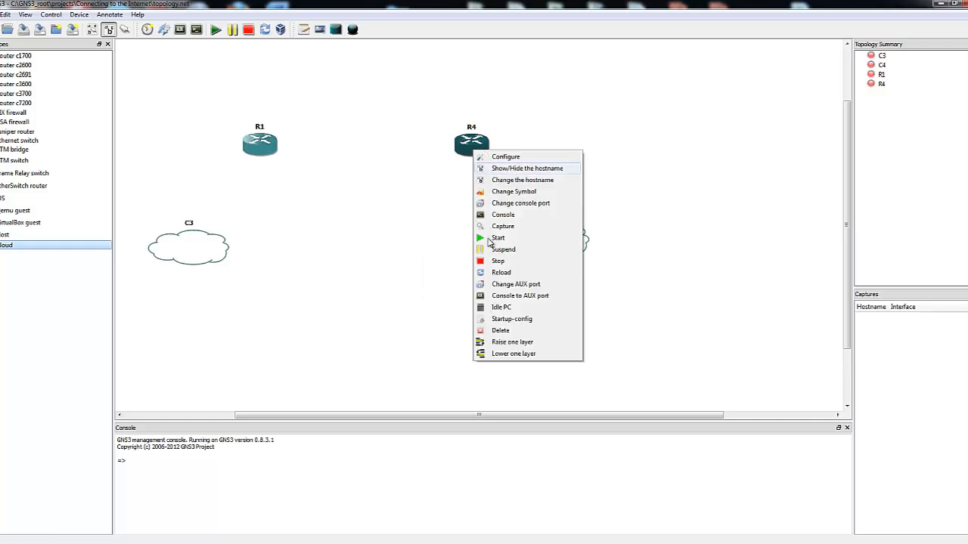
{"action": "left_click", "coordinate": [523, 181]}
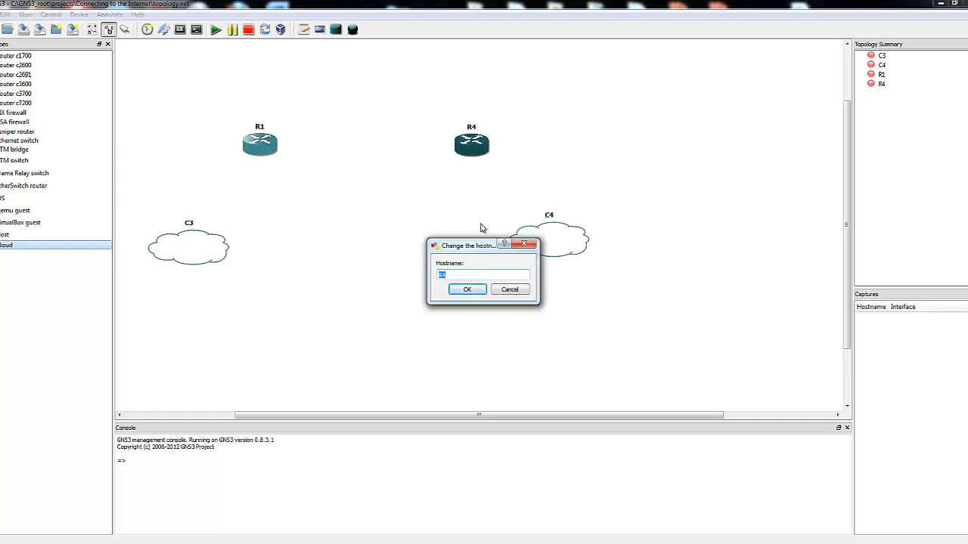
{"action": "type", "text": "R2"}
{"action": "left_click", "coordinate": [468, 290]}
Try to change the left cloud's hostname to VPCS #1
{"action": "right_click", "coordinate": [184, 242]}
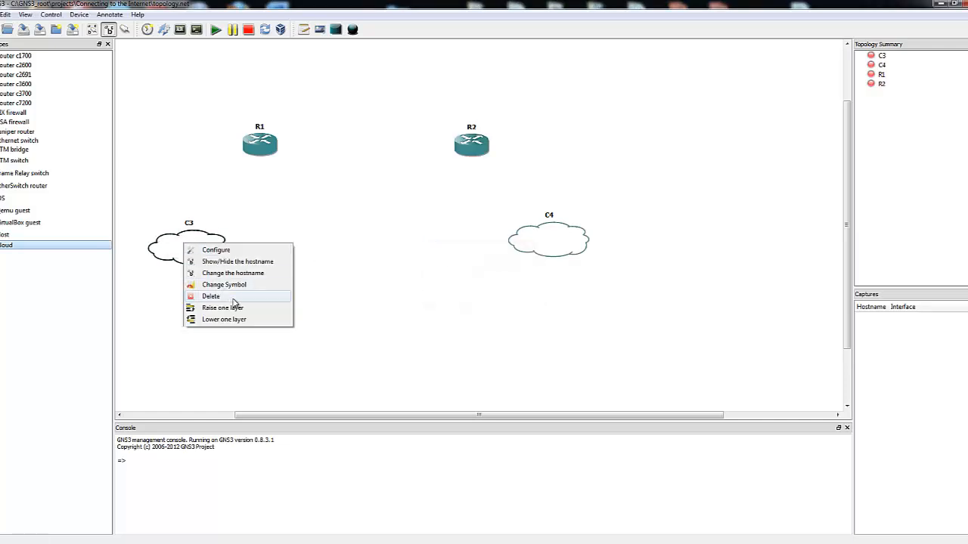
{"action": "left_click", "coordinate": [252, 273]}
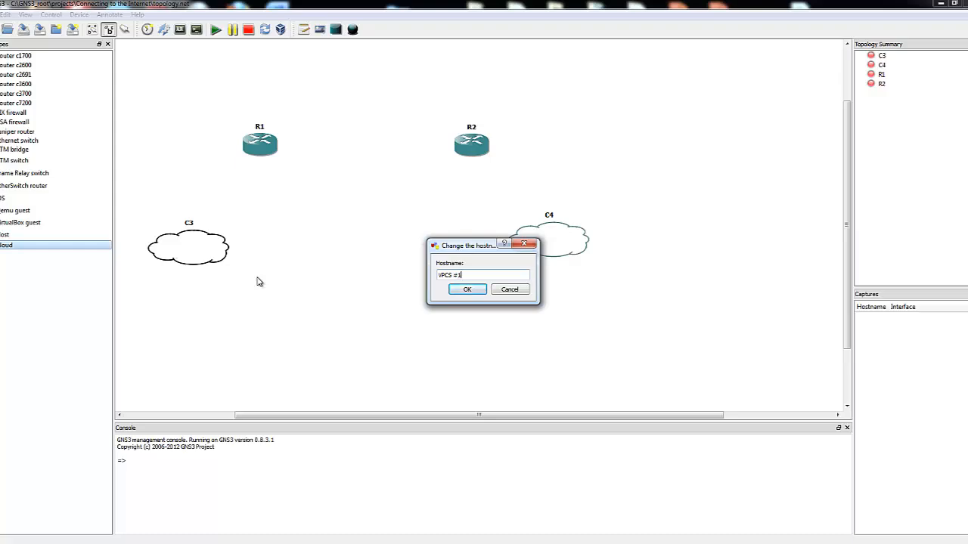
{"action": "left_click", "coordinate": [467, 289]}
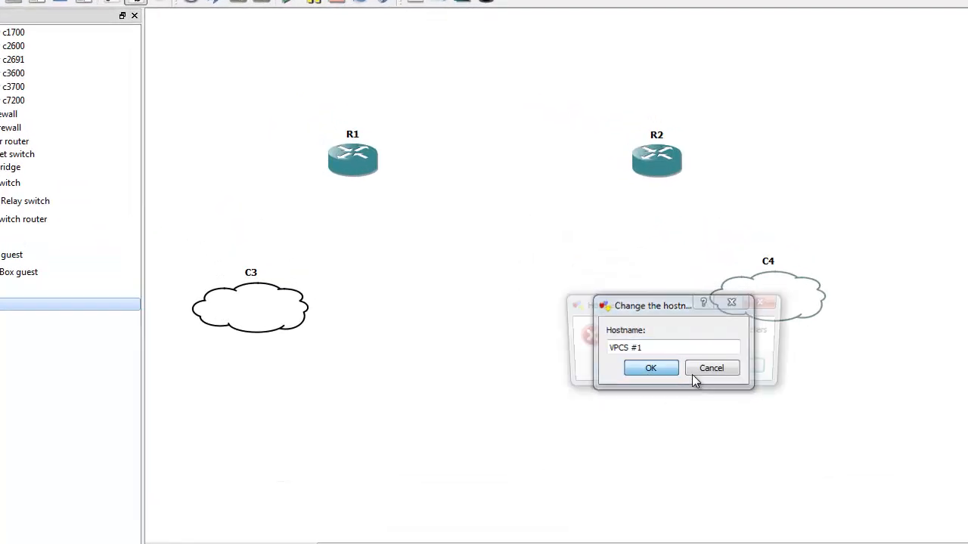
{"action": "left_click", "coordinate": [741, 369]}
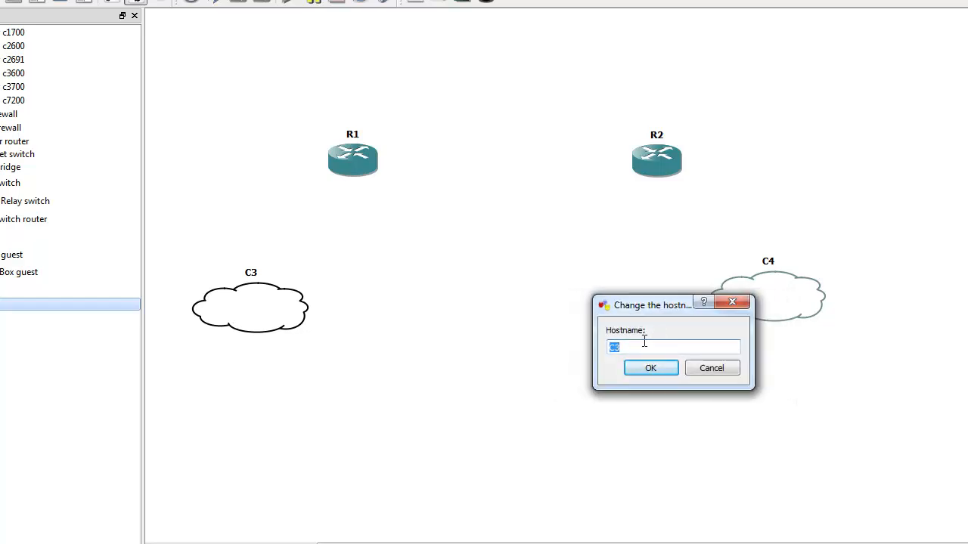
Set the left cloud's hostname to C1
{"action": "type", "text": "C1"}
{"action": "left_click", "coordinate": [650, 368]}
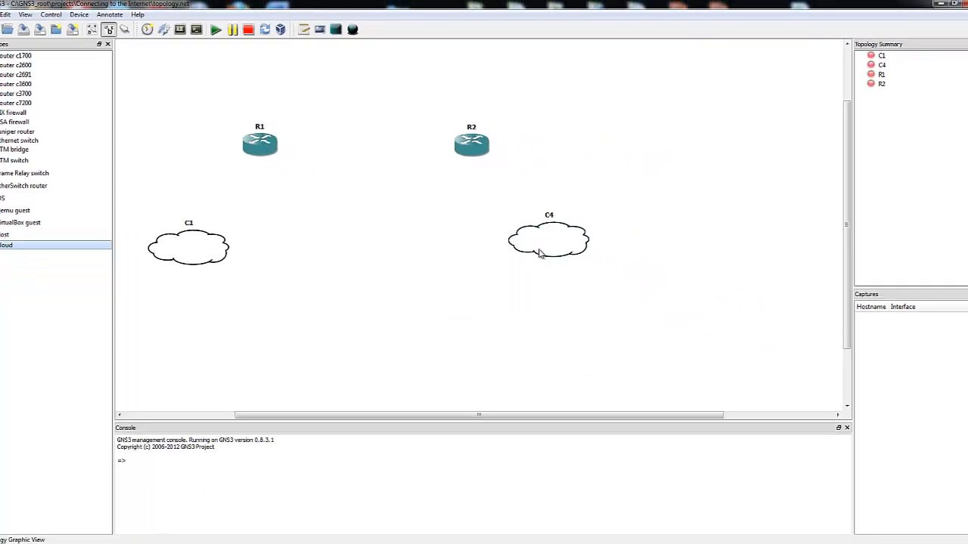
Change the right cloud's hostname to C2 and align both clouds beneath their routers
{"action": "right_click", "coordinate": [540, 254]}
{"action": "left_click", "coordinate": [588, 277]}
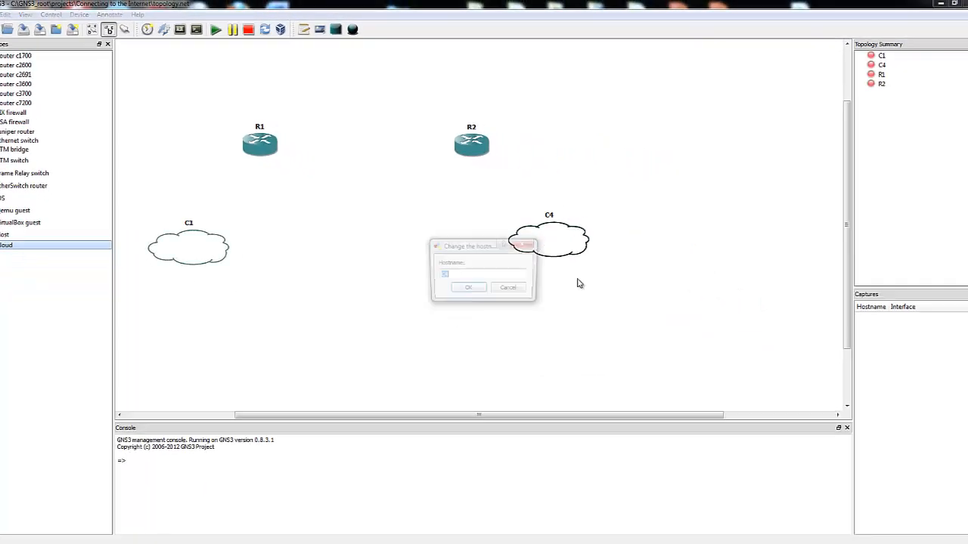
{"action": "type", "text": "C"}
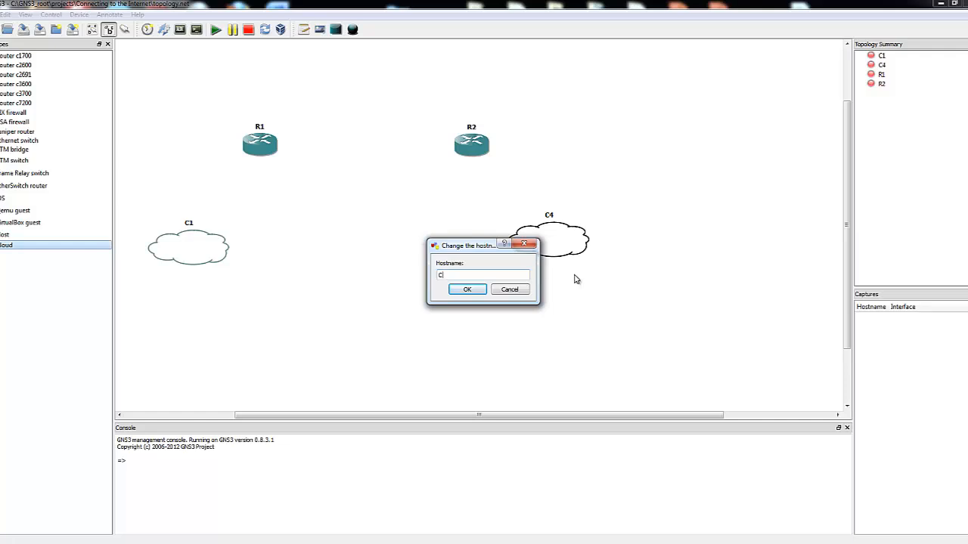
{"action": "type", "text": "2"}
{"action": "left_click", "coordinate": [468, 289]}
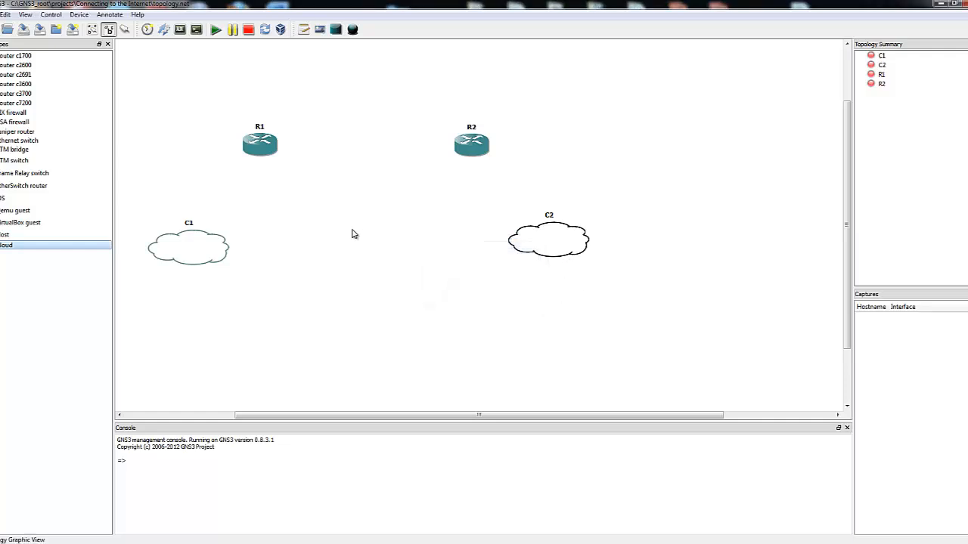
{"action": "left_click_drag", "start_coordinate": [195, 252], "coordinate": [228, 234]}
{"action": "mouse_move", "coordinate": [549, 244]}
{"action": "left_mouse_down"}
{"action": "mouse_move", "coordinate": [548, 224]}
{"action": "mouse_move", "coordinate": [546, 235]}
{"action": "left_mouse_up"}
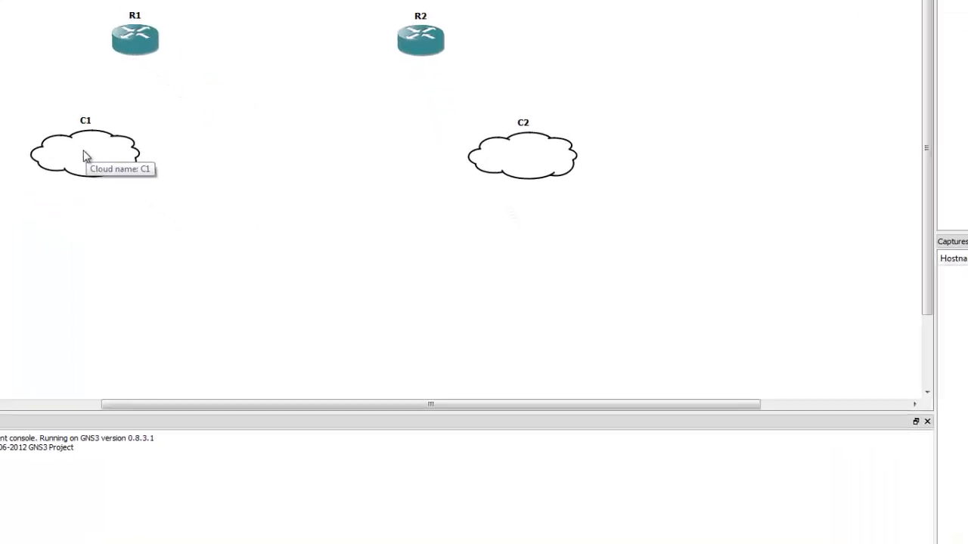
Open the node configuration of cloud C1 and show its NIO UDP settings
{"action": "double_click", "coordinate": [85, 156]}
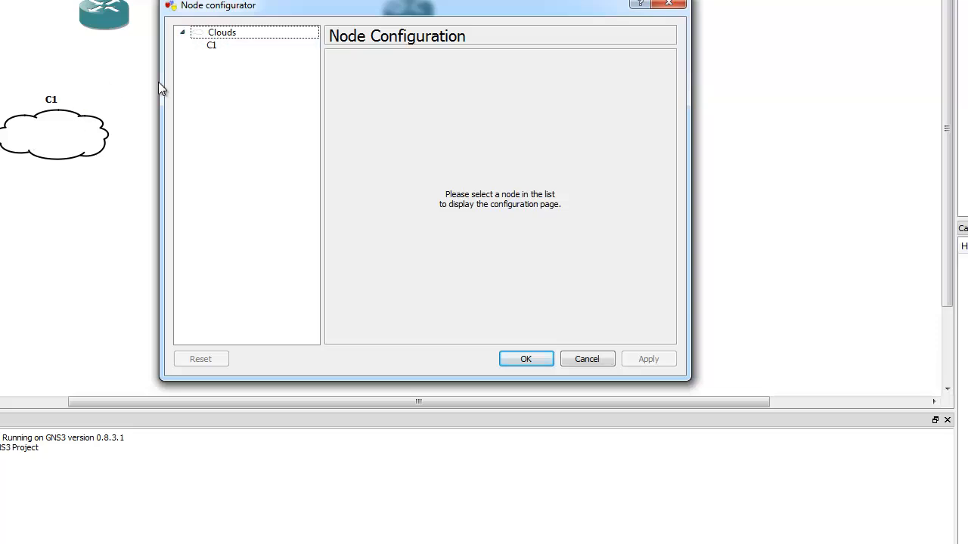
{"action": "left_click", "coordinate": [213, 48]}
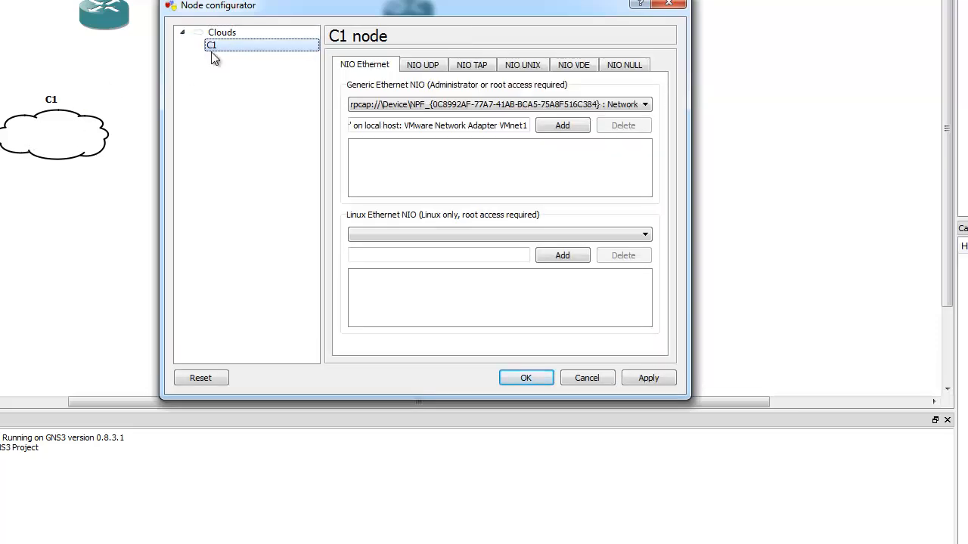
{"action": "left_click", "coordinate": [422, 68]}
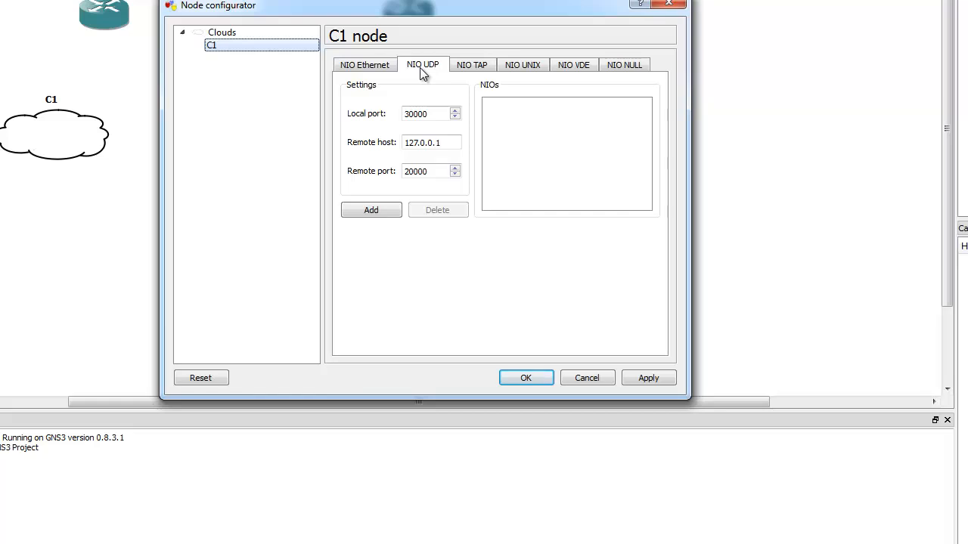
{"action": "double_click", "coordinate": [413, 114]}
{"action": "double_click", "coordinate": [437, 173]}
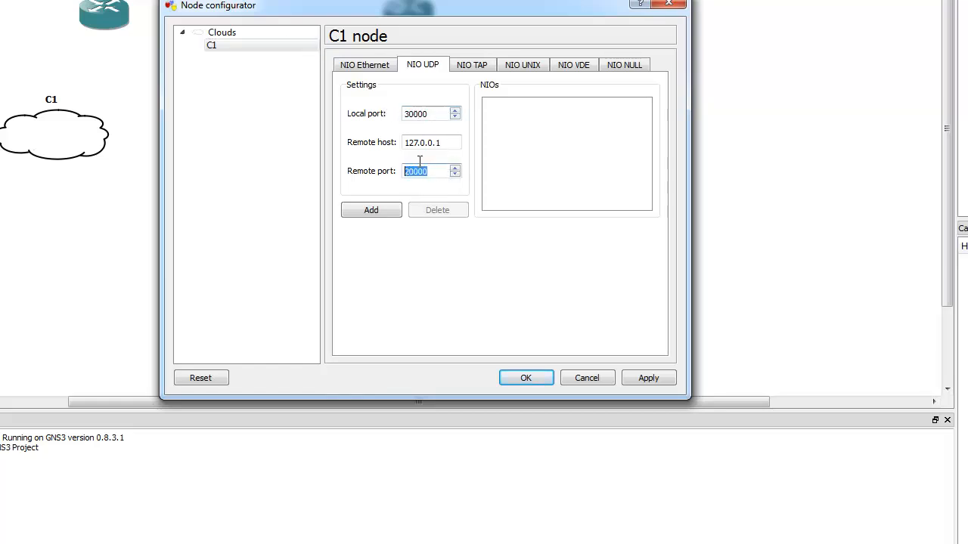
{"action": "left_click", "coordinate": [455, 109]}
{"action": "left_click", "coordinate": [456, 169]}
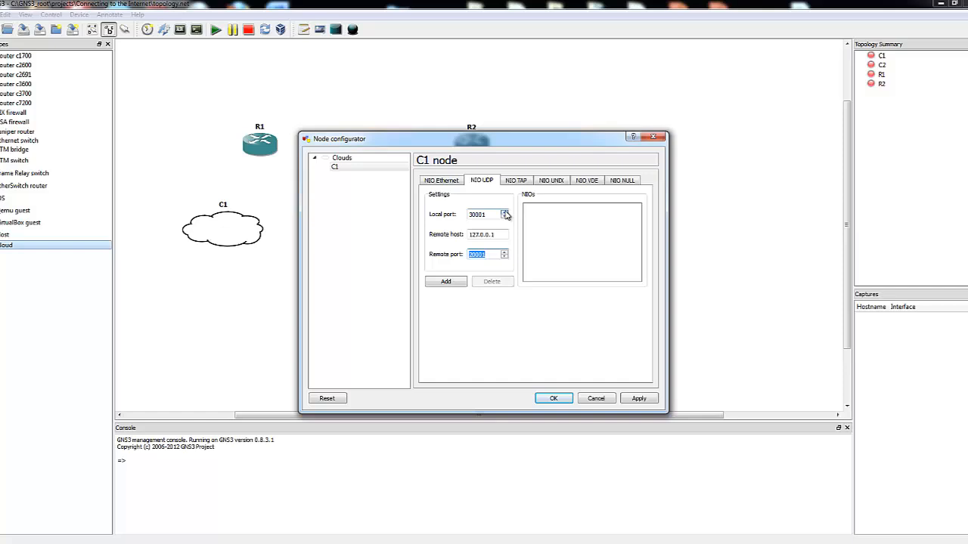
{"action": "left_click", "coordinate": [504, 213]}
{"action": "left_click", "coordinate": [505, 253]}
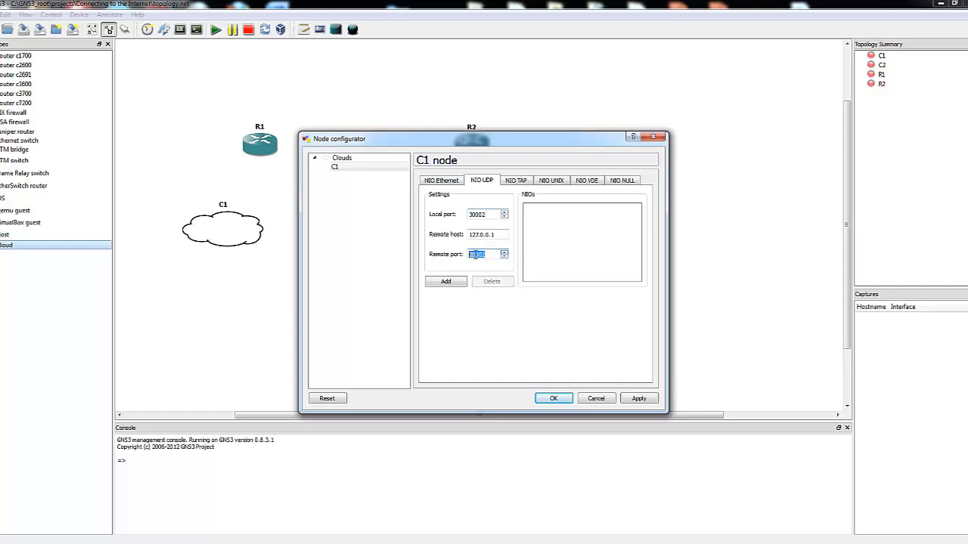
{"action": "left_click", "coordinate": [504, 213]}
{"action": "left_click", "coordinate": [504, 256]}
{"action": "left_click", "coordinate": [504, 256]}
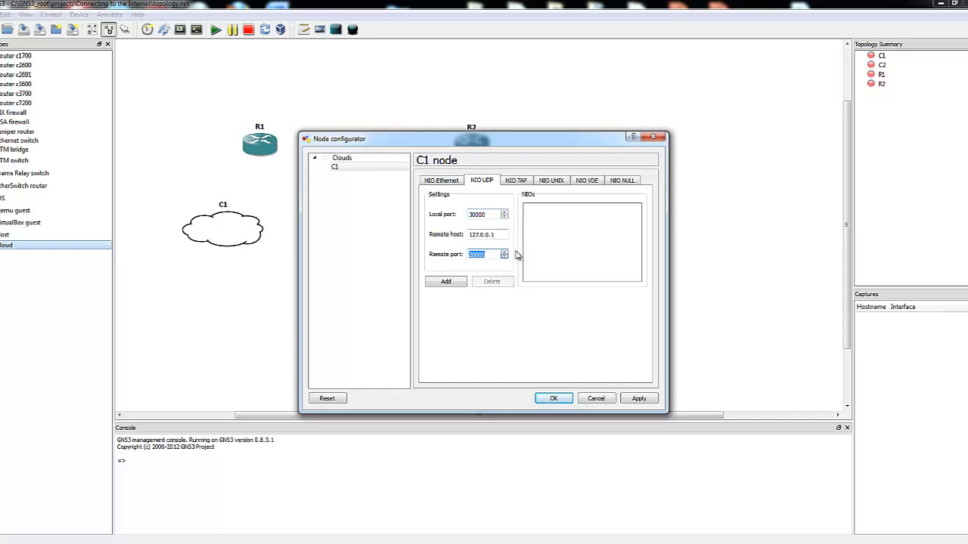
Add a UDP NIO to C1 with local port 30000, remote host 127.0.0.1 and remote port 20000, and accept the configuration
{"action": "left_click", "coordinate": [446, 282]}
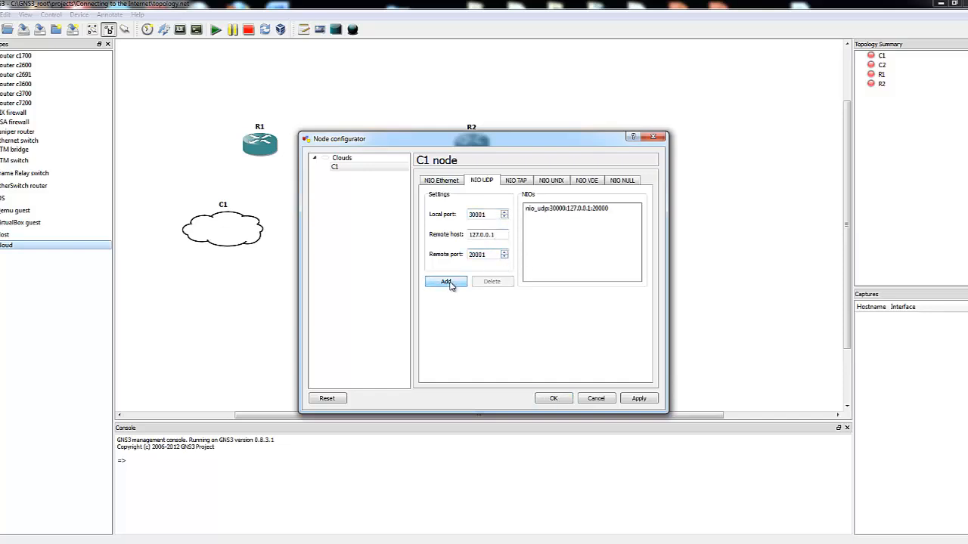
{"action": "left_click", "coordinate": [553, 398]}
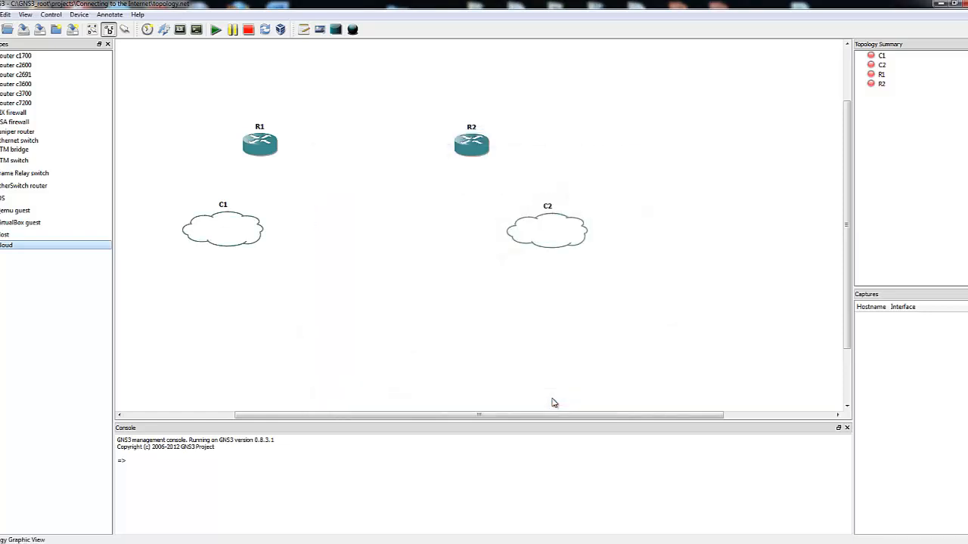
Add the MSLoopback adapter as a generic Ethernet NIO to cloud C2 and accept the configuration
{"action": "double_click", "coordinate": [538, 233]}
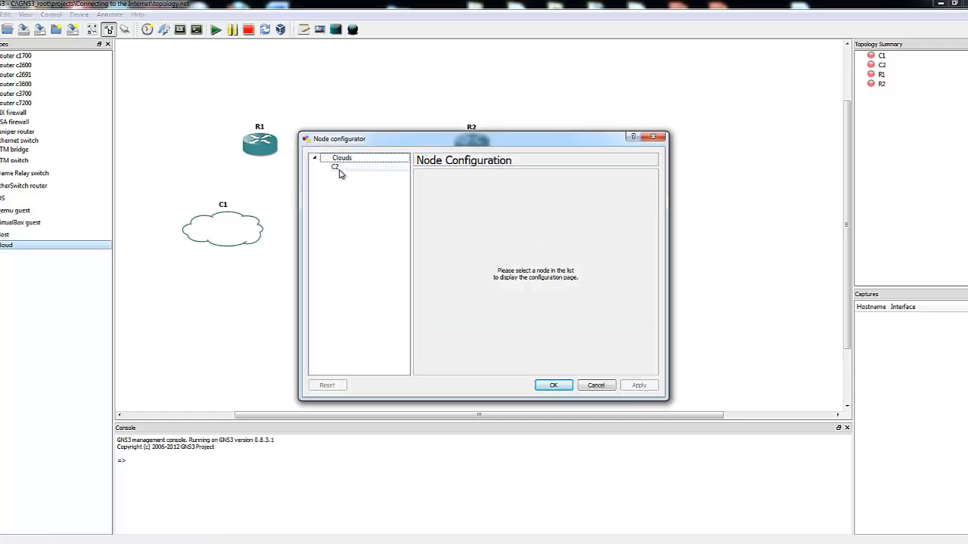
{"action": "left_click", "coordinate": [334, 167]}
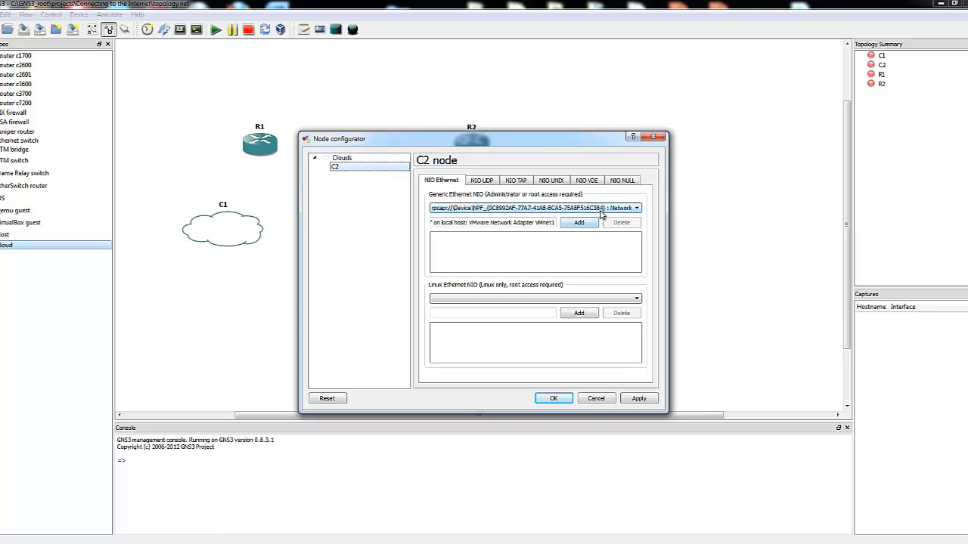
{"action": "left_click", "coordinate": [537, 210]}
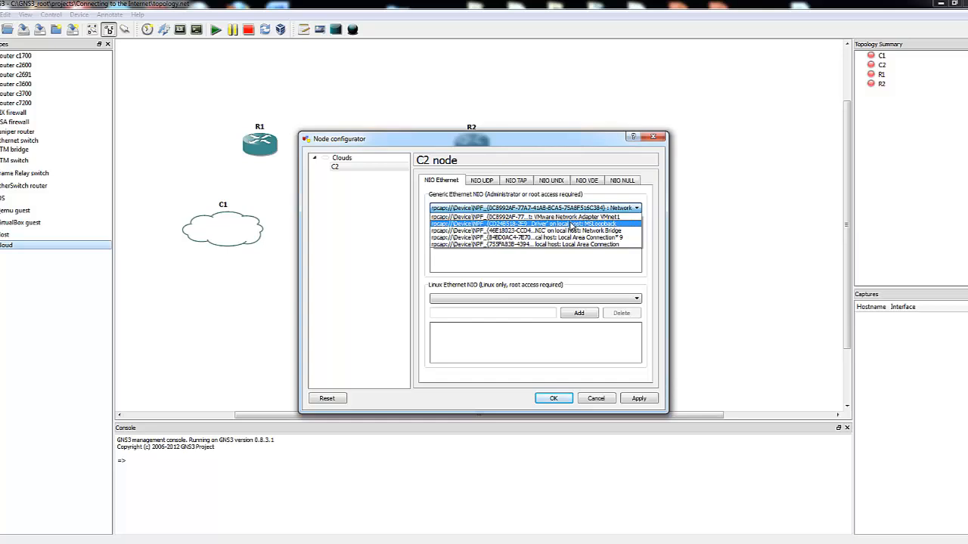
{"action": "left_click", "coordinate": [572, 224]}
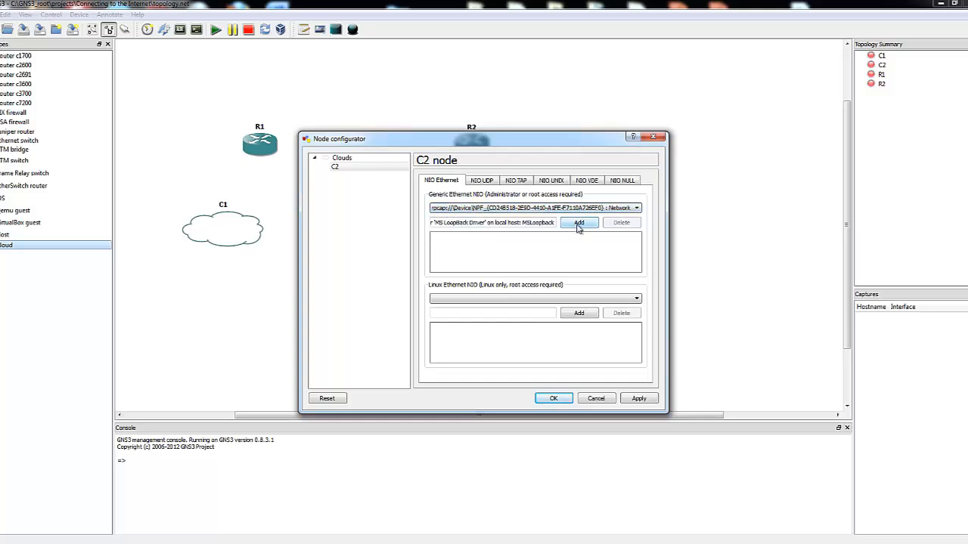
{"action": "left_click", "coordinate": [579, 223]}
{"action": "left_click", "coordinate": [554, 400]}
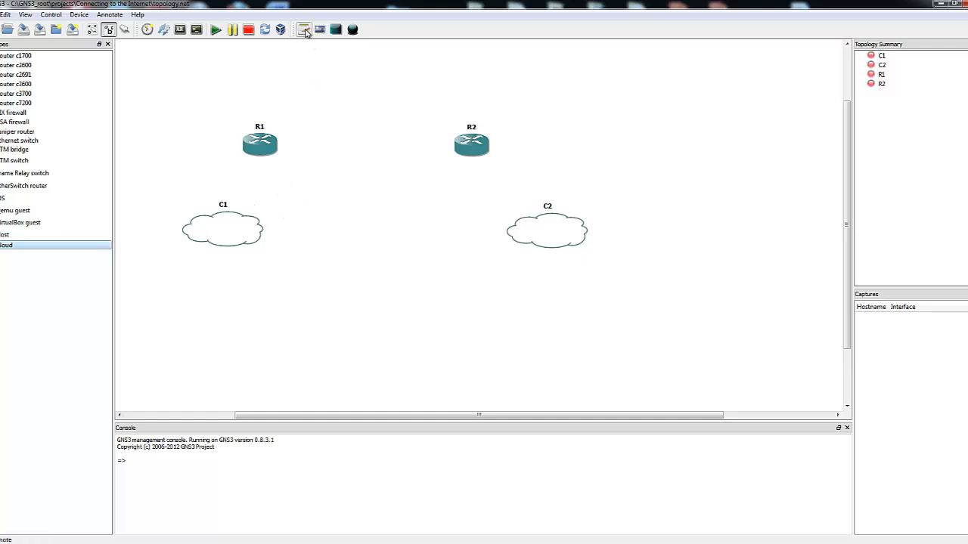
Add a note reading VPCS1 and place it inside cloud C1
{"action": "left_click", "coordinate": [304, 29]}
{"action": "left_click", "coordinate": [193, 267]}
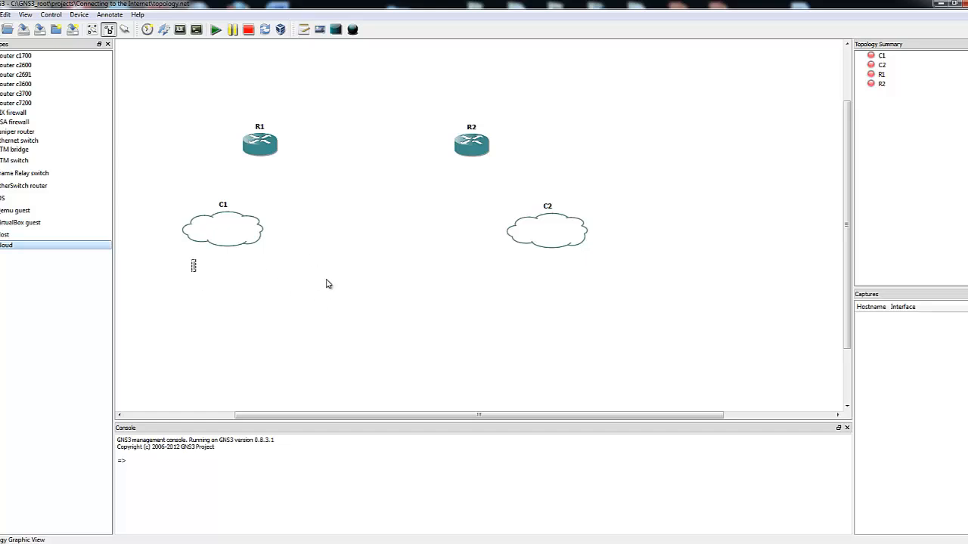
{"action": "type", "text": "VPCS1"}
{"action": "left_click_drag", "start_coordinate": [208, 266], "coordinate": [228, 236]}
{"action": "left_click", "coordinate": [250, 286]}
{"action": "left_click_drag", "start_coordinate": [210, 270], "coordinate": [230, 235]}
{"action": "left_click", "coordinate": [312, 273]}
Add a note reading Internet and place it inside cloud C2
{"action": "left_click", "coordinate": [307, 30]}
{"action": "left_click", "coordinate": [532, 282]}
{"action": "type", "text": "Internet"}
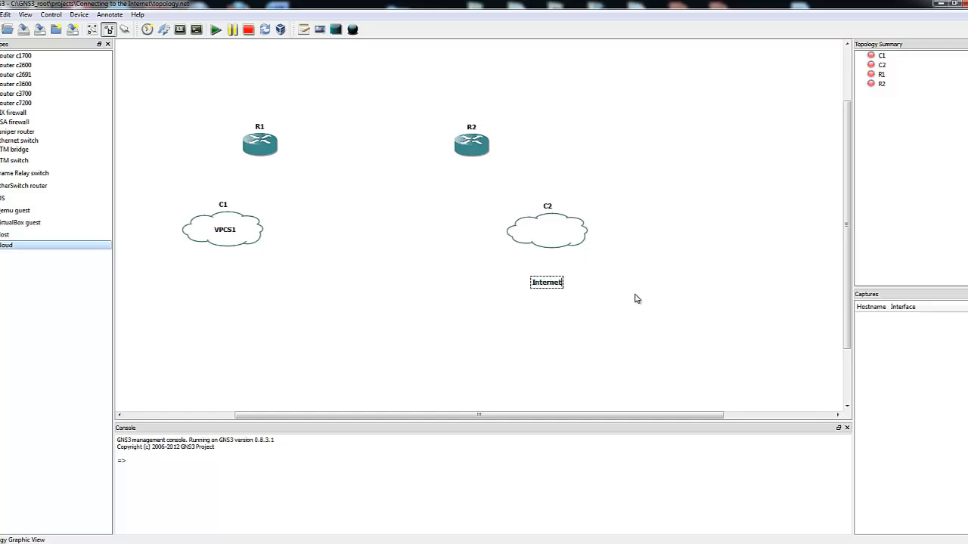
{"action": "left_click_drag", "start_coordinate": [549, 286], "coordinate": [553, 238]}
{"action": "left_click", "coordinate": [447, 230]}
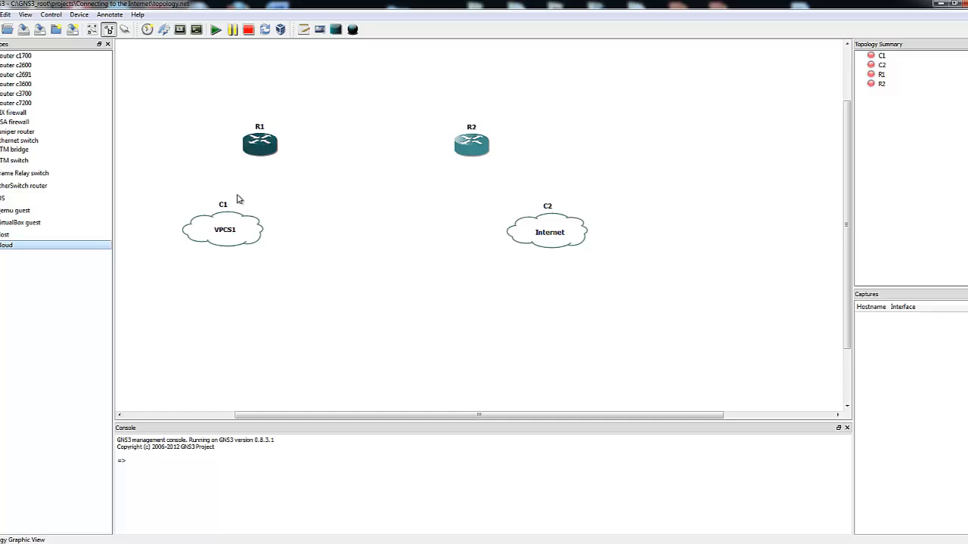
Add a note reading 172.16.0.0/24 above the gap between routers R1 and R2
{"action": "left_click", "coordinate": [304, 30]}
{"action": "left_click", "coordinate": [325, 106]}
{"action": "type", "text": "172.16.0.0"}
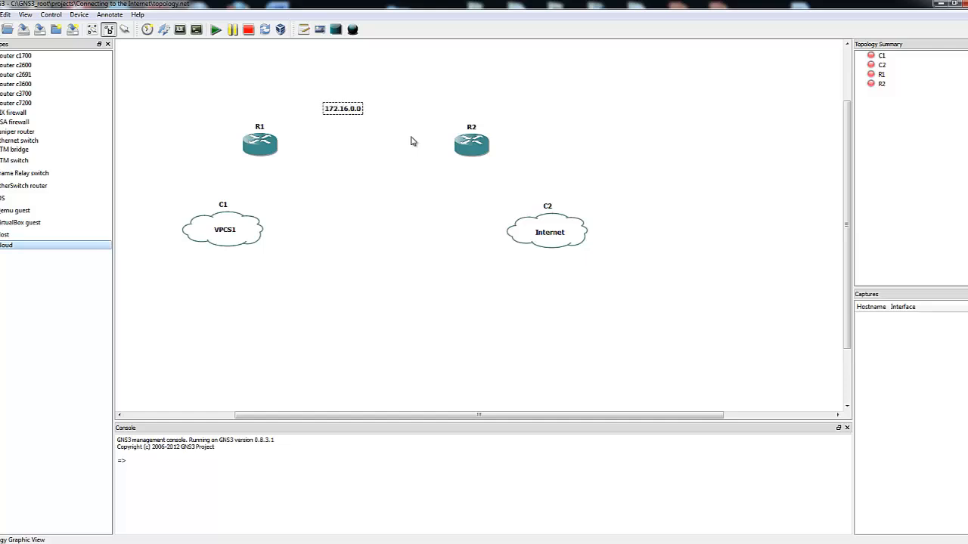
{"action": "type", "text": "/ 24"}
{"action": "left_click", "coordinate": [177, 114]}
Add a note reading 10.10.0.0/24 in the area between R1 and C1
{"action": "left_click", "coordinate": [304, 30]}
{"action": "left_click", "coordinate": [283, 184]}
{"action": "type", "text": "10."}
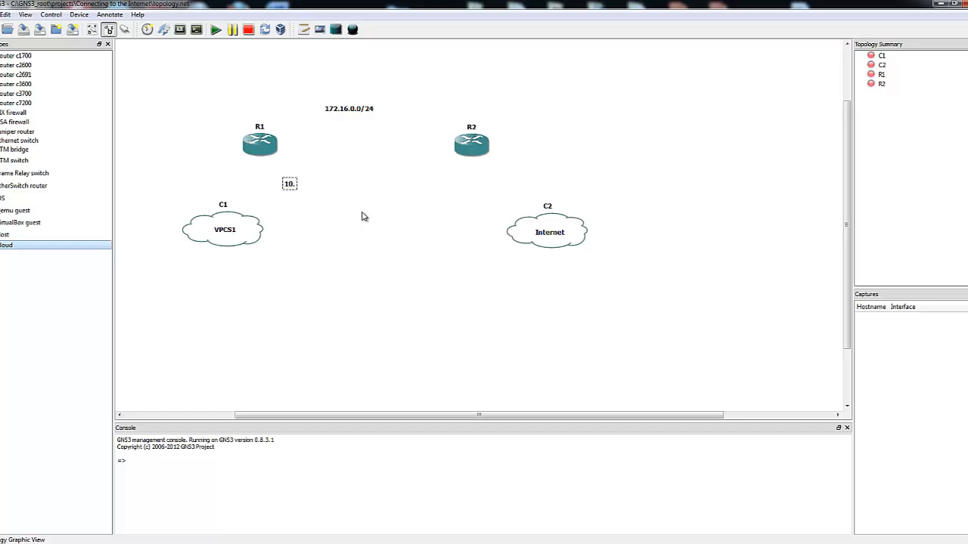
{"action": "type", "text": "10.0.0/24"}
{"action": "left_click", "coordinate": [315, 229]}
{"action": "left_click_drag", "start_coordinate": [310, 188], "coordinate": [312, 193]}
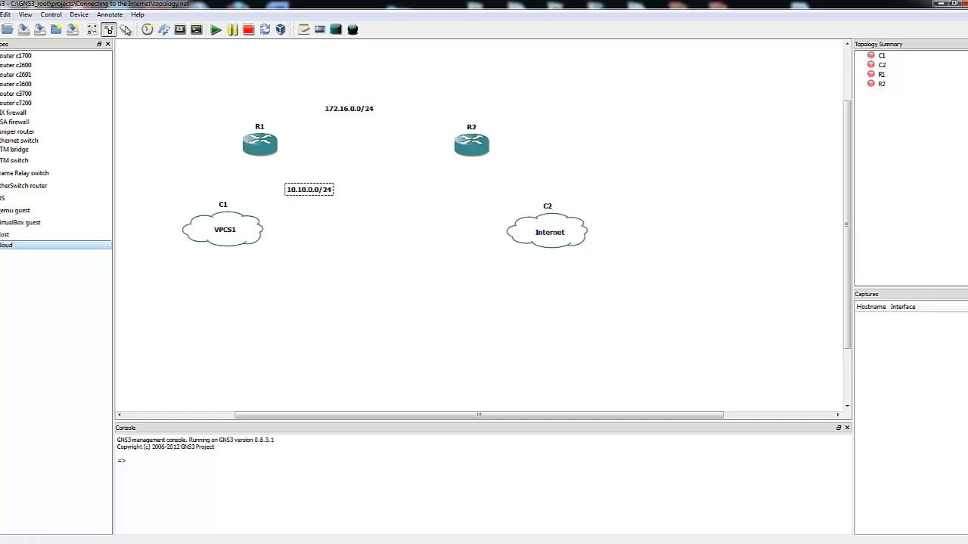
Connect R1 to C1 and R2 to C2's Ethernet NIO with FastEthernet links
{"action": "left_click", "coordinate": [125, 31]}
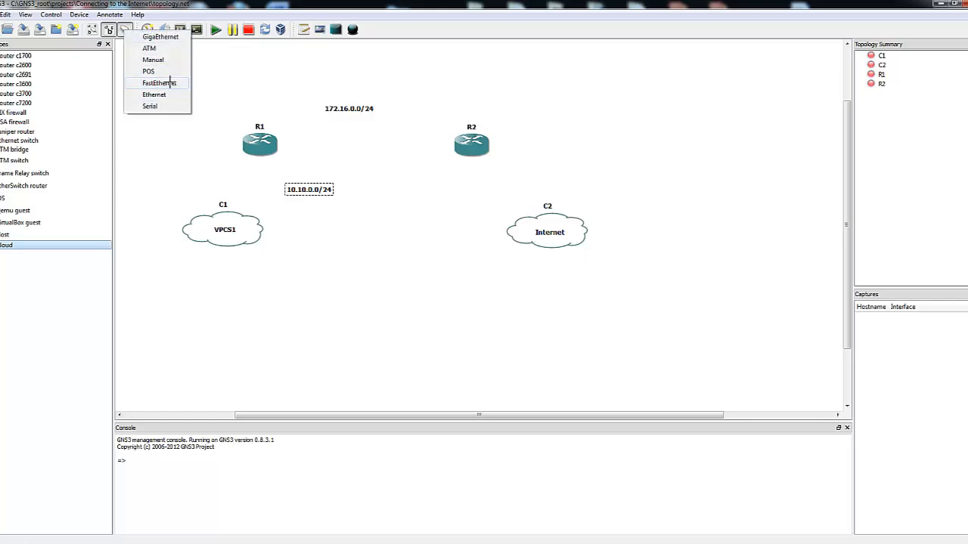
{"action": "left_click", "coordinate": [170, 83]}
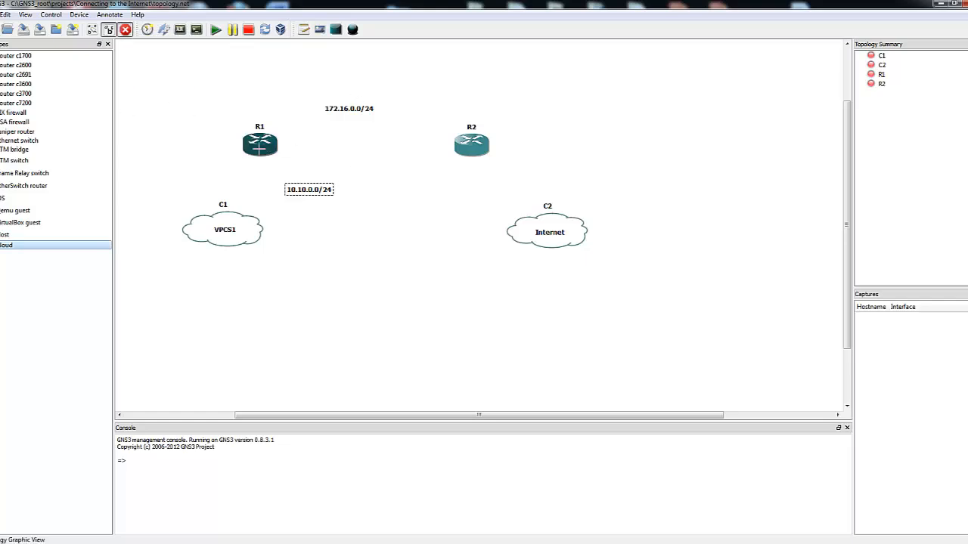
{"action": "left_click", "coordinate": [257, 153]}
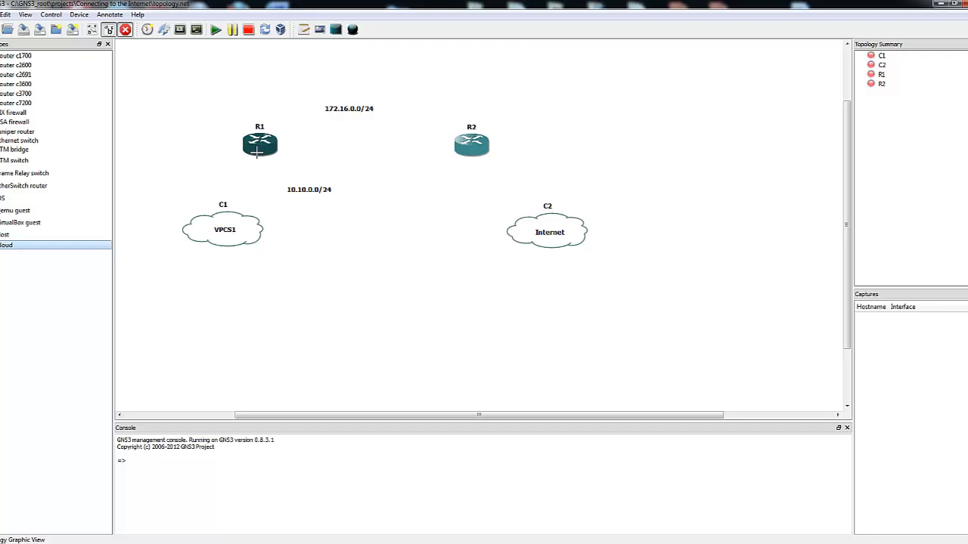
{"action": "left_click", "coordinate": [244, 224]}
{"action": "left_click", "coordinate": [303, 232]}
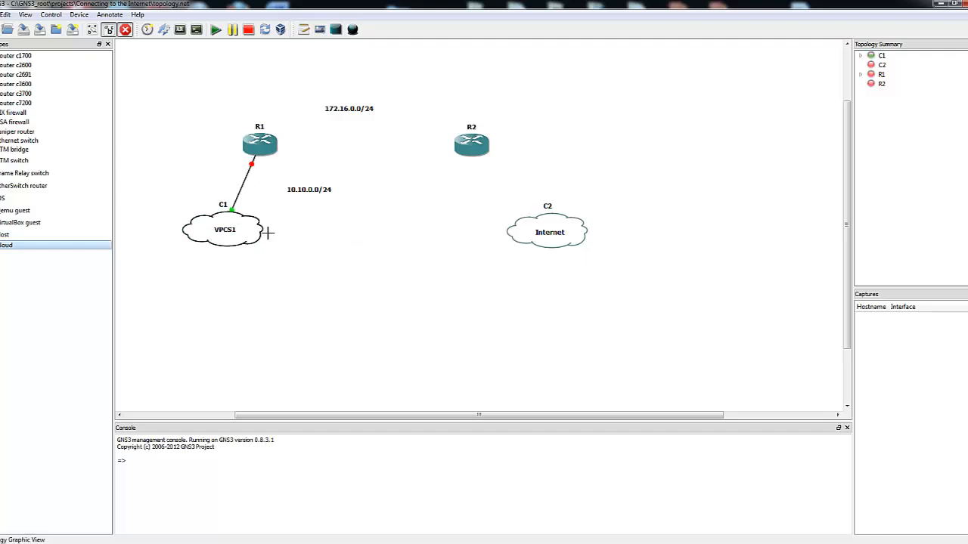
{"action": "left_click", "coordinate": [484, 150]}
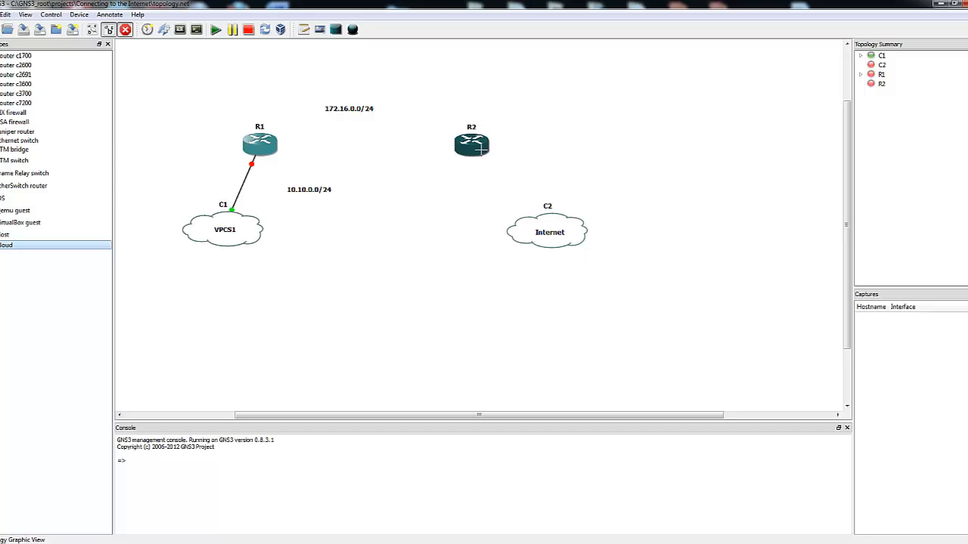
{"action": "left_click", "coordinate": [528, 226]}
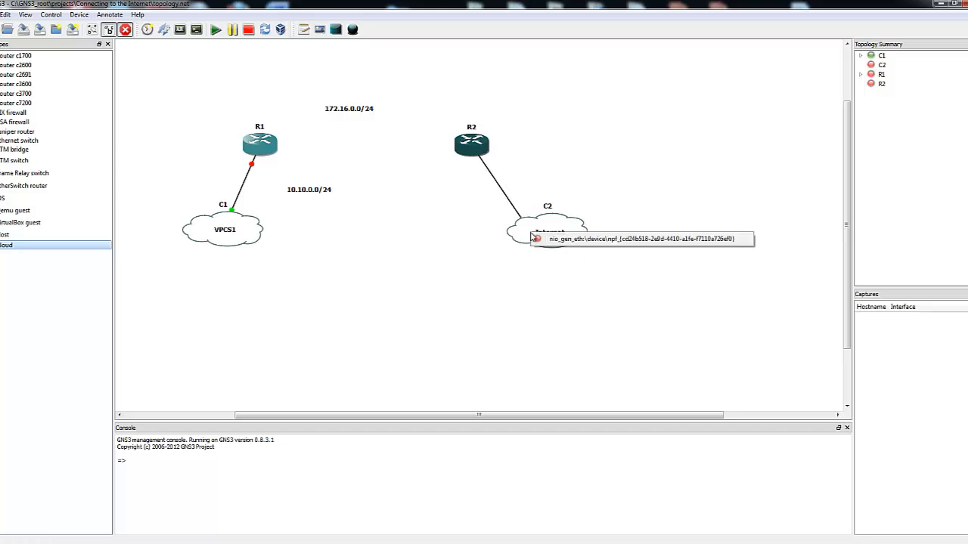
{"action": "left_click", "coordinate": [547, 239]}
Link R1 to R2 with FastEthernet and move both subnet notes closer to their links
{"action": "left_click", "coordinate": [265, 143]}
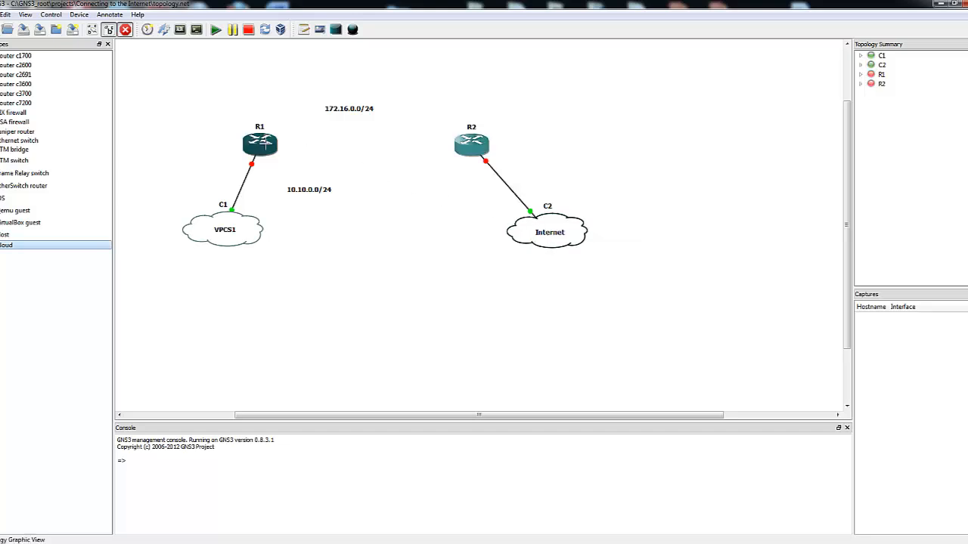
{"action": "left_click", "coordinate": [459, 144]}
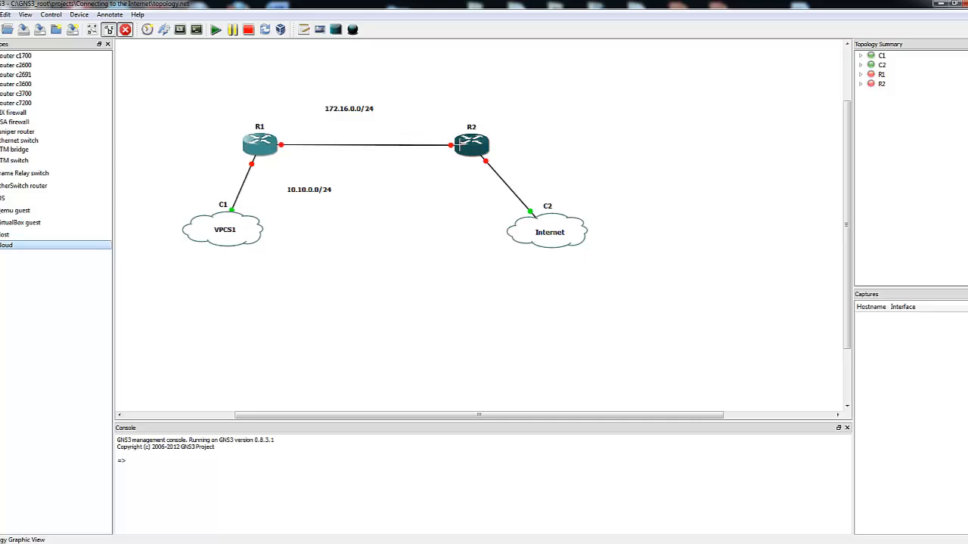
{"action": "left_click", "coordinate": [126, 30]}
{"action": "left_click_drag", "start_coordinate": [311, 190], "coordinate": [286, 190]}
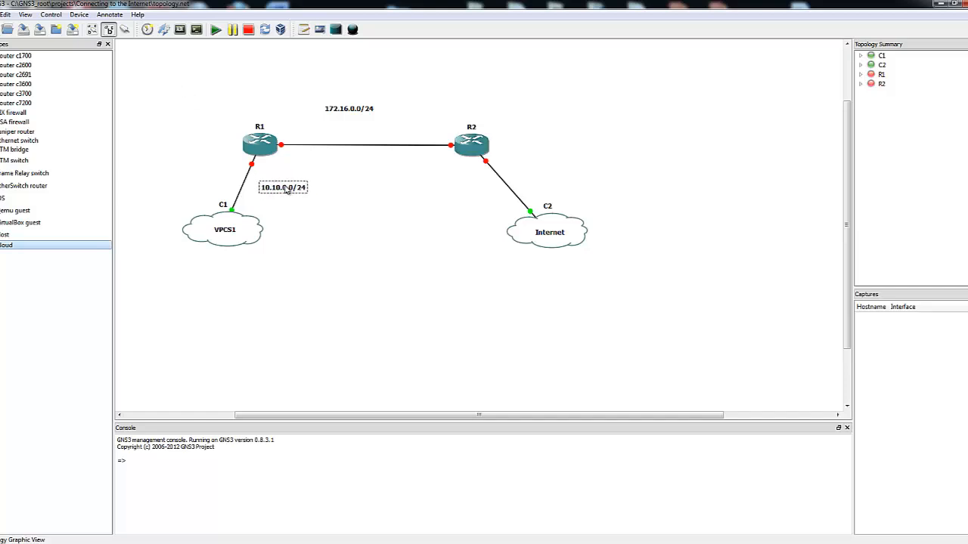
{"action": "left_click_drag", "start_coordinate": [355, 112], "coordinate": [369, 124]}
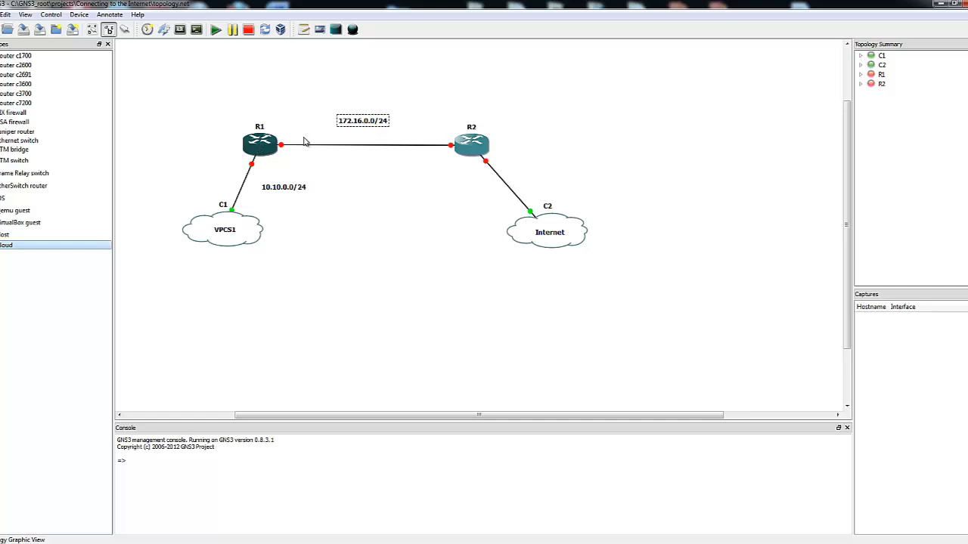
Start routers R1 and R2
{"action": "right_click", "coordinate": [264, 149]}
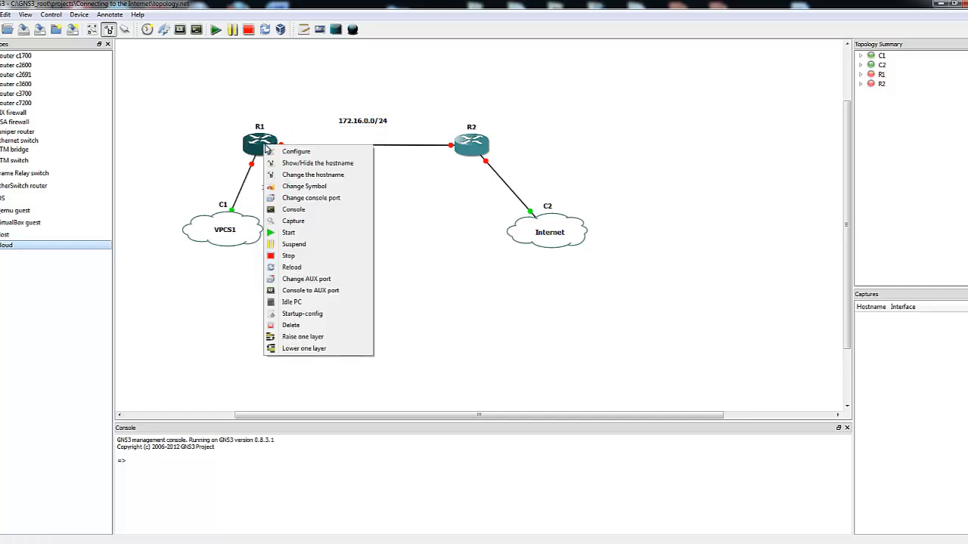
{"action": "left_click", "coordinate": [292, 239]}
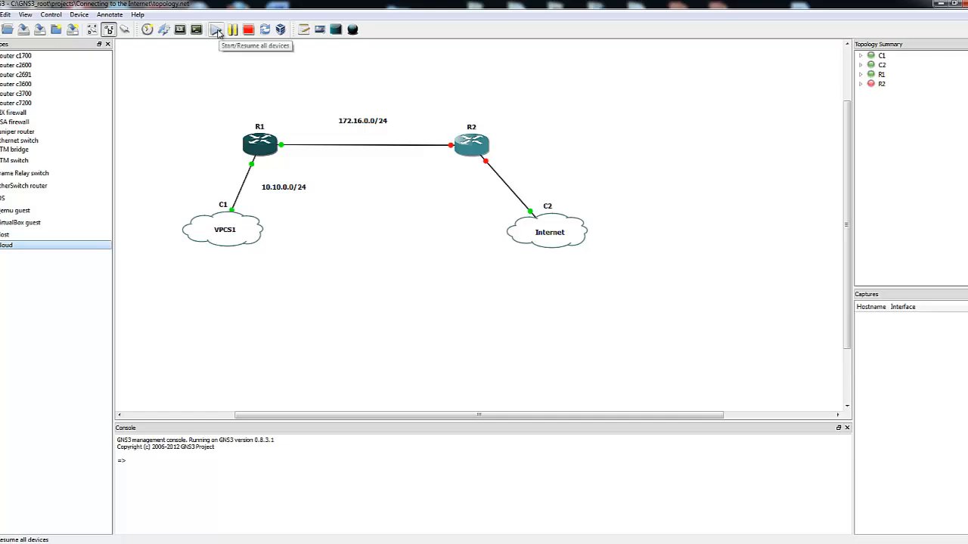
{"action": "right_click", "coordinate": [467, 148]}
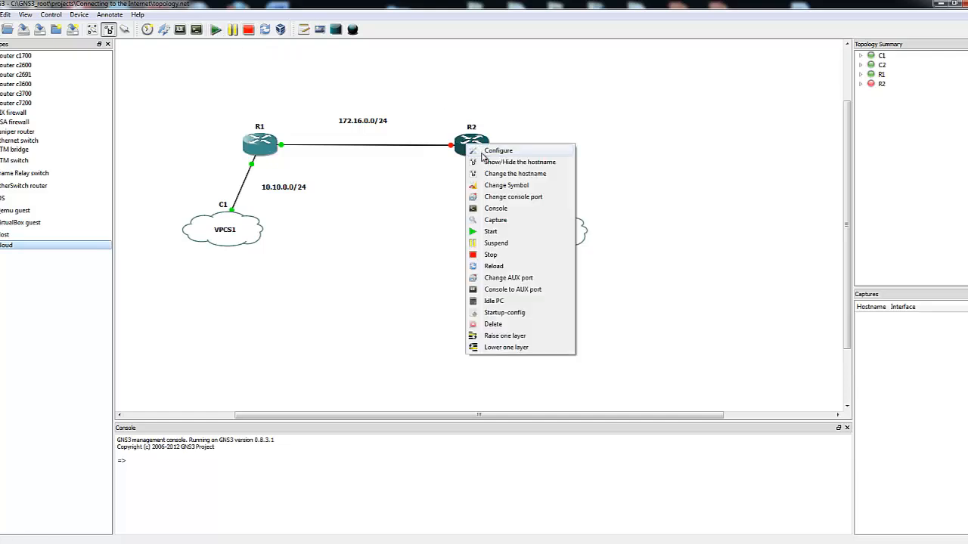
{"action": "left_click", "coordinate": [484, 229]}
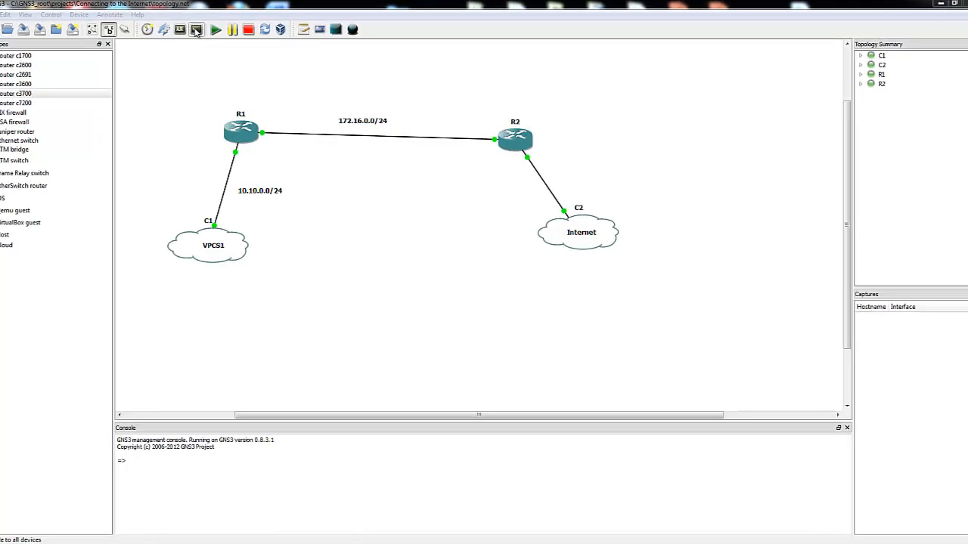
Open console sessions to all devices and enter global configuration mode on R1
{"action": "left_click", "coordinate": [196, 30]}
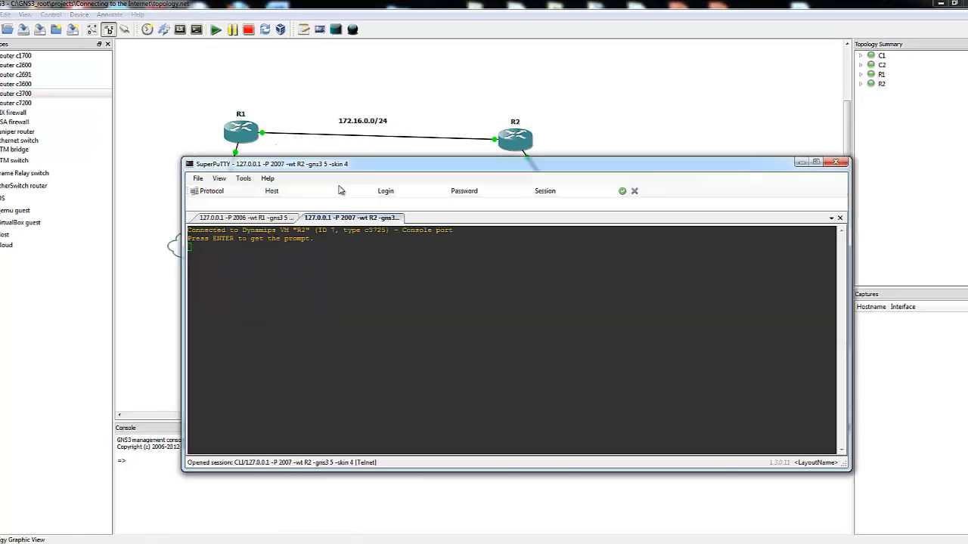
{"action": "key", "text": "Return"}
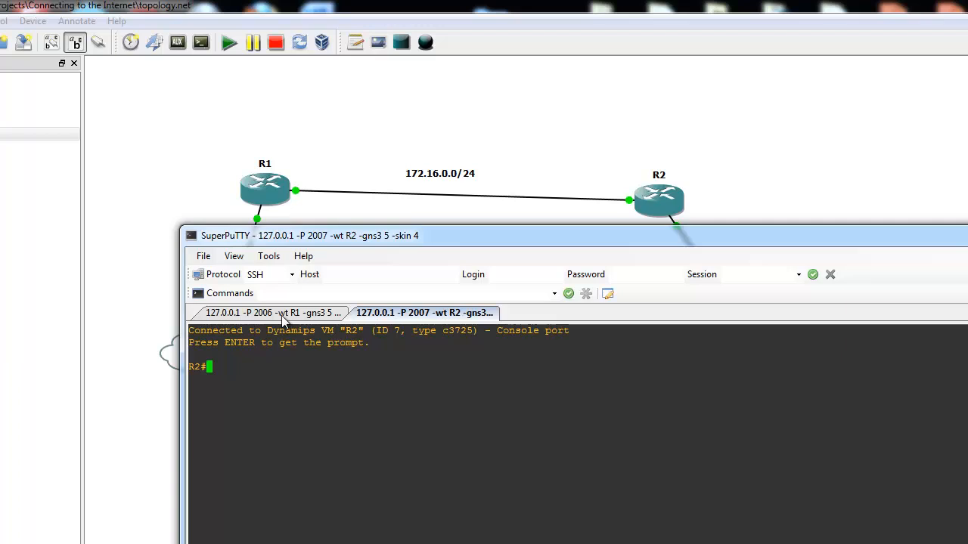
{"action": "left_click", "coordinate": [282, 315]}
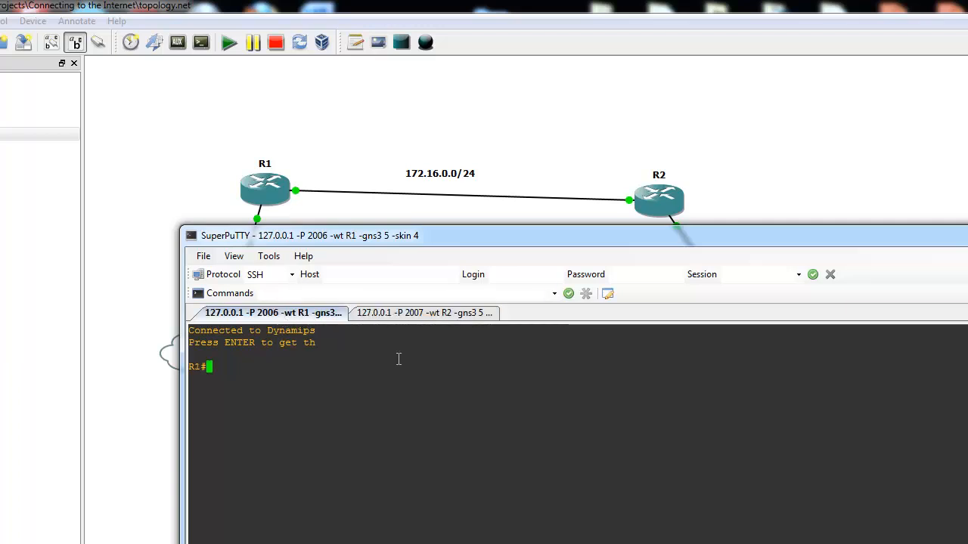
{"action": "type", "text": "conf t"}
{"action": "key", "text": "Return"}
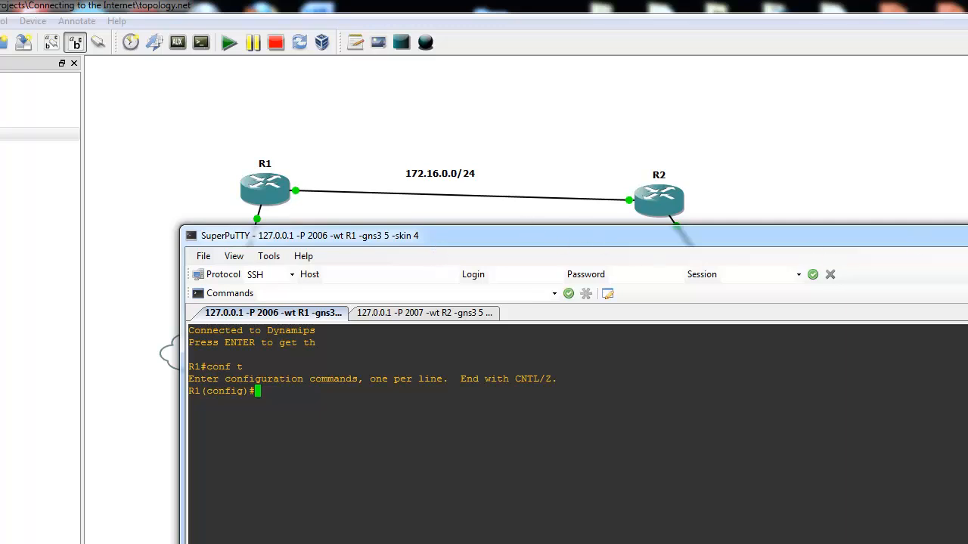
Return to the topology, show the interface labels and move R2's f0/0 label clear of its link
{"action": "left_click", "coordinate": [967, 232]}
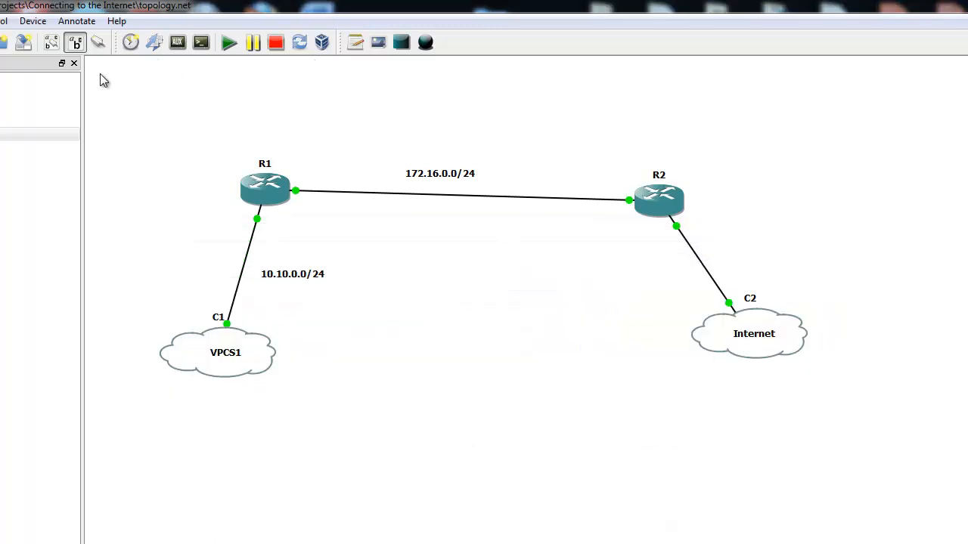
{"action": "left_click", "coordinate": [51, 44]}
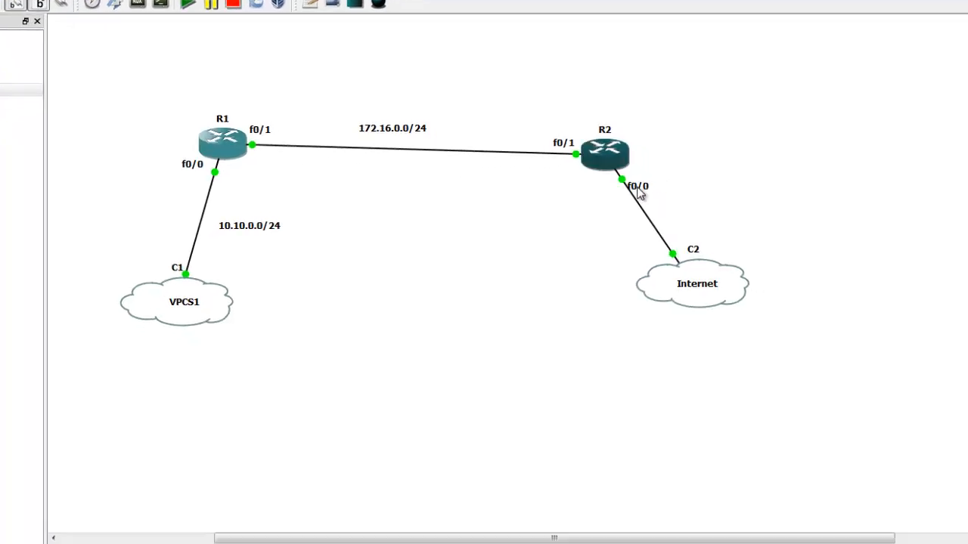
{"action": "left_click_drag", "start_coordinate": [638, 188], "coordinate": [646, 173]}
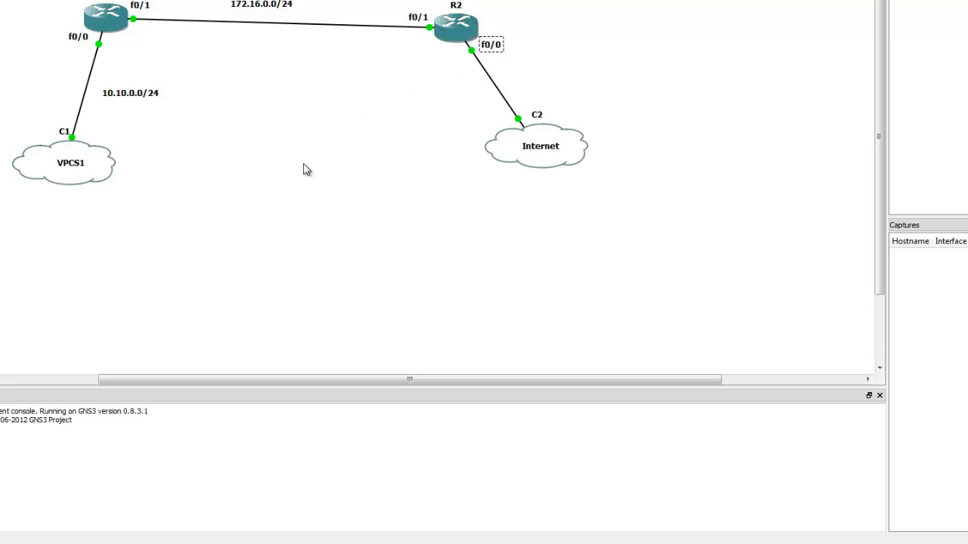
Bring back R1's console and enter interface configuration mode for fa0/0
{"action": "left_click", "coordinate": [434, 543]}
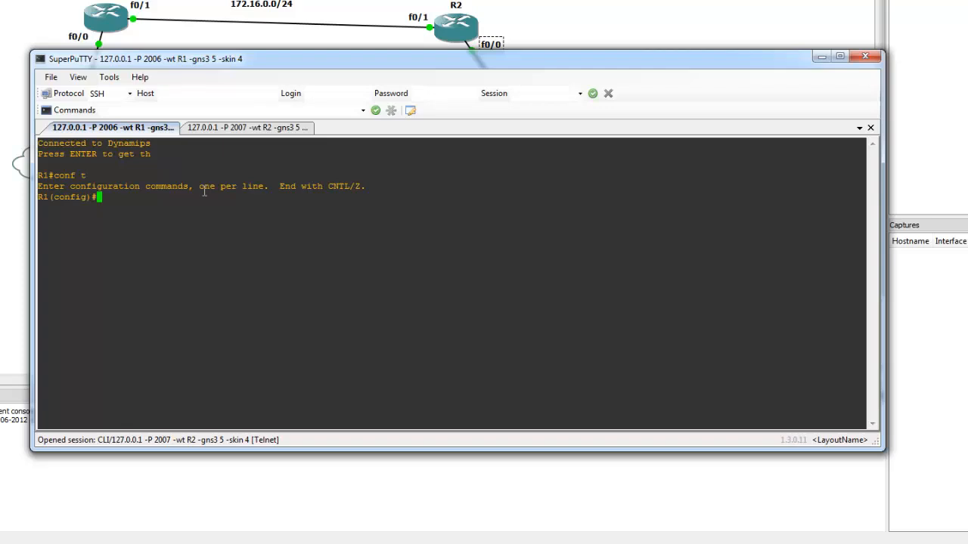
{"action": "type", "text": "int fa0/0"}
{"action": "key", "text": "Return"}
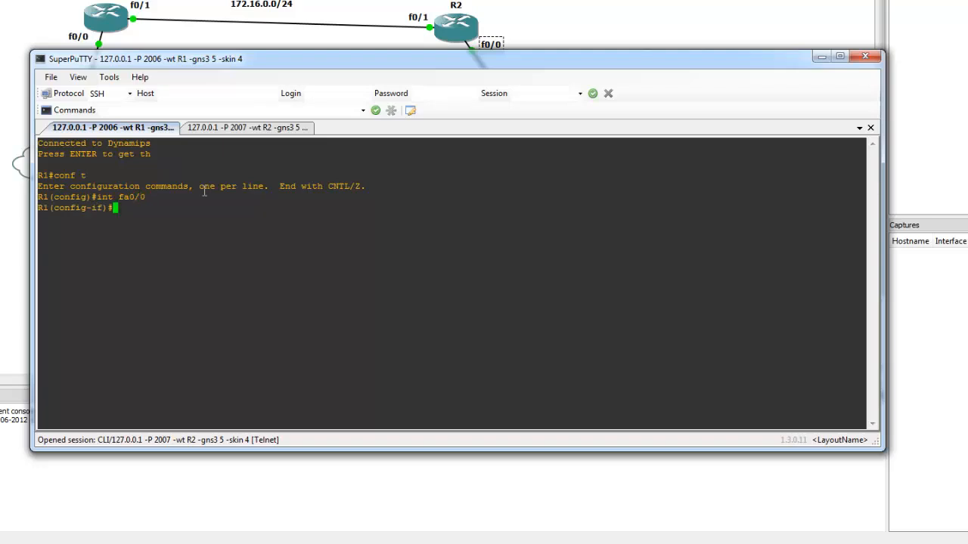
Assign 10.10.0.51 with mask 255.255.255.0 to R1's fa0/0 and enable the interface with no shut
{"action": "type", "text": "ip add"}
{"action": "left_click_drag", "start_coordinate": [244, 65], "coordinate": [319, 127]}
{"action": "left_click", "coordinate": [299, 242]}
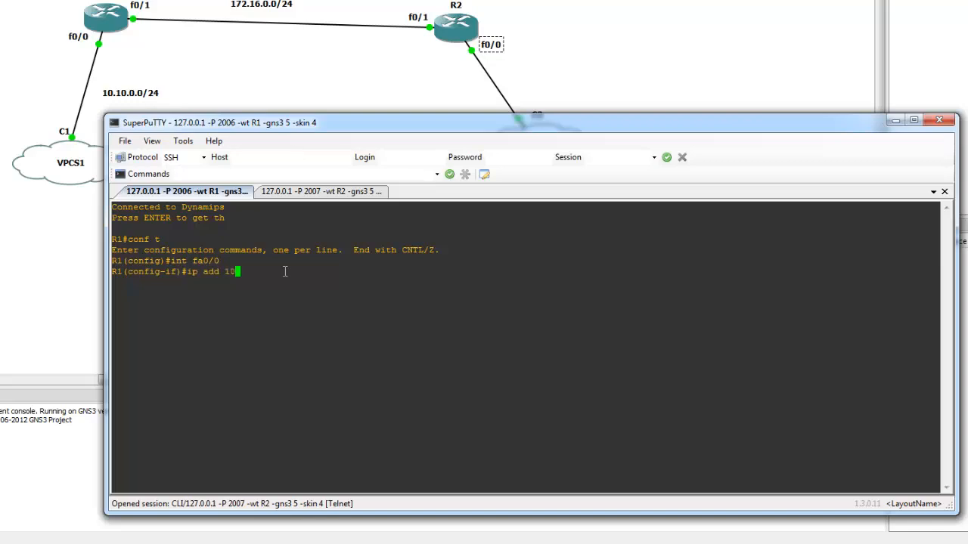
{"action": "type", "text": "10.10.0."}
{"action": "type", "text": "51 255.255.255.0"}
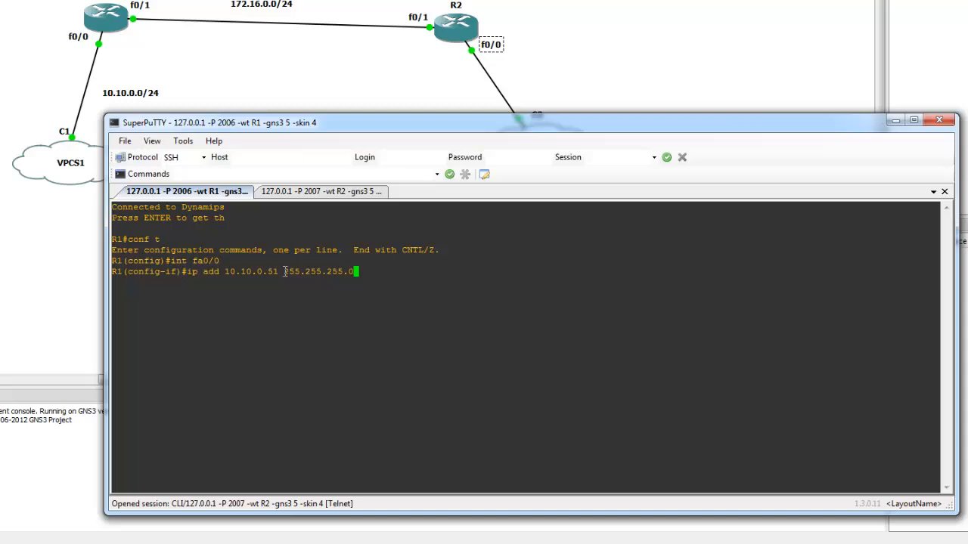
{"action": "key", "text": "Return"}
{"action": "type", "text": "no shut"}
{"action": "key", "text": "Return"}
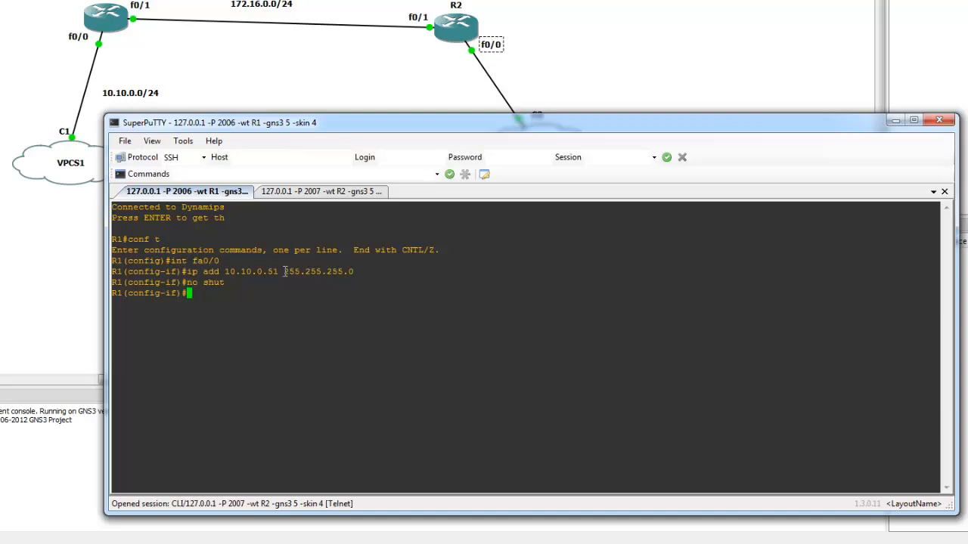
{"action": "key", "text": "Return"}
Configure R1's fa0/1 with address 172.16.0.1 and mask 255.255.255.0, and enable it with no shut
{"action": "type", "text": "int fa"}
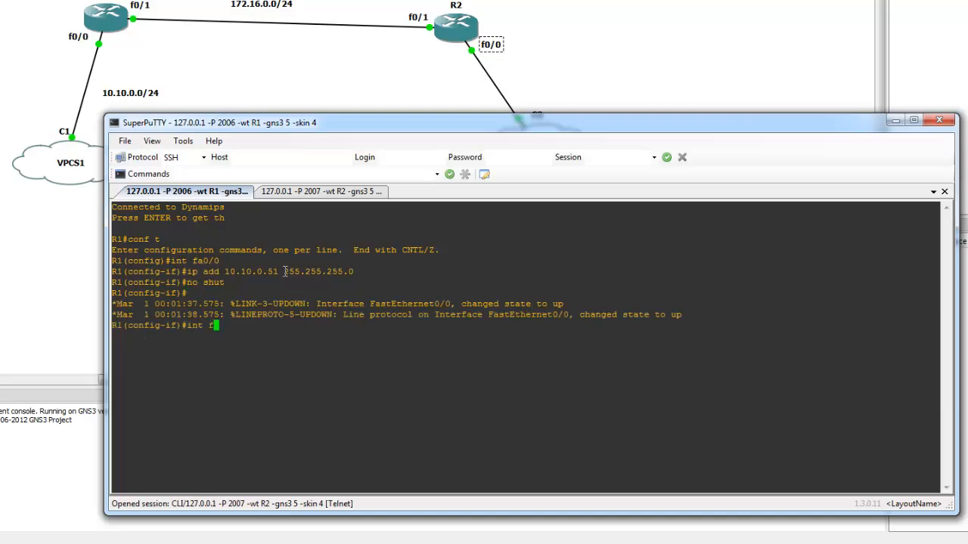
{"action": "type", "text": "0/1"}
{"action": "key", "text": "Return"}
{"action": "type", "text": "ip add "}
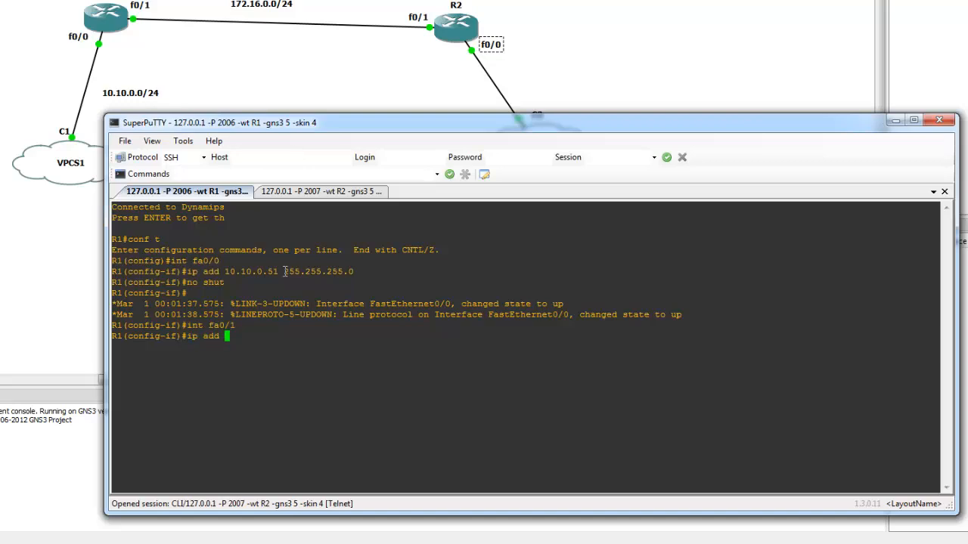
{"action": "type", "text": "172.16.0.1 255.255.255.0"}
{"action": "key", "text": "Return"}
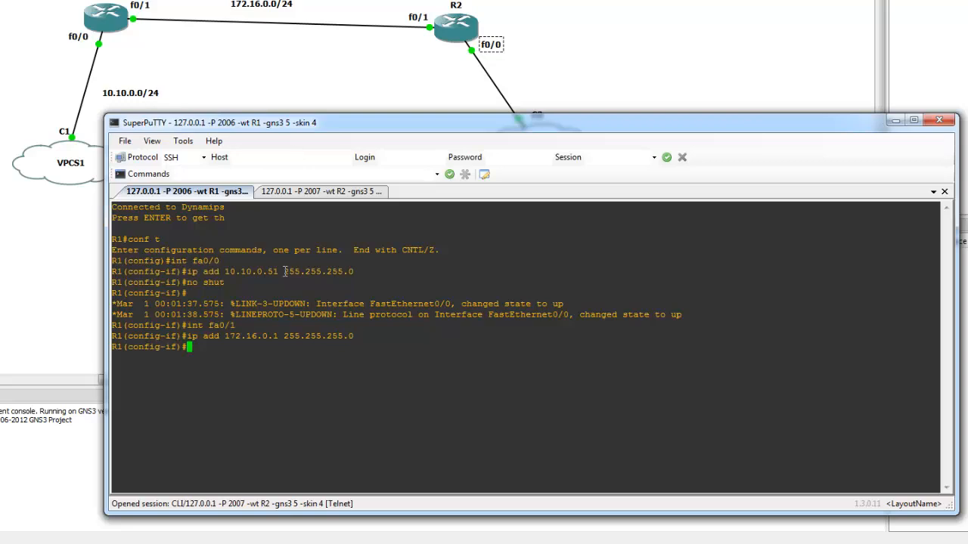
{"action": "type", "text": "no shut"}
{"action": "key", "text": "Return"}
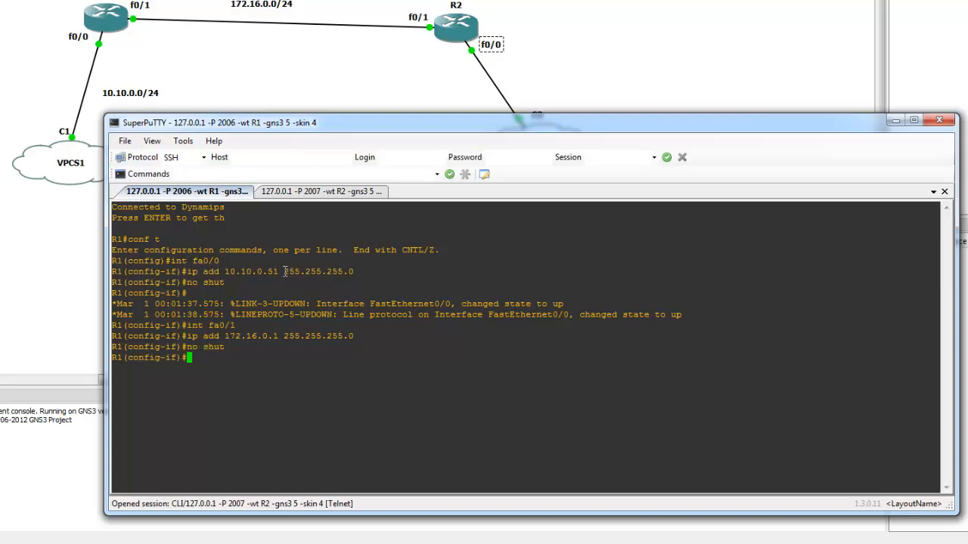
Exit interface configuration on R1 and start OSPF routing with process ID 1
{"action": "type", "text": "exit"}
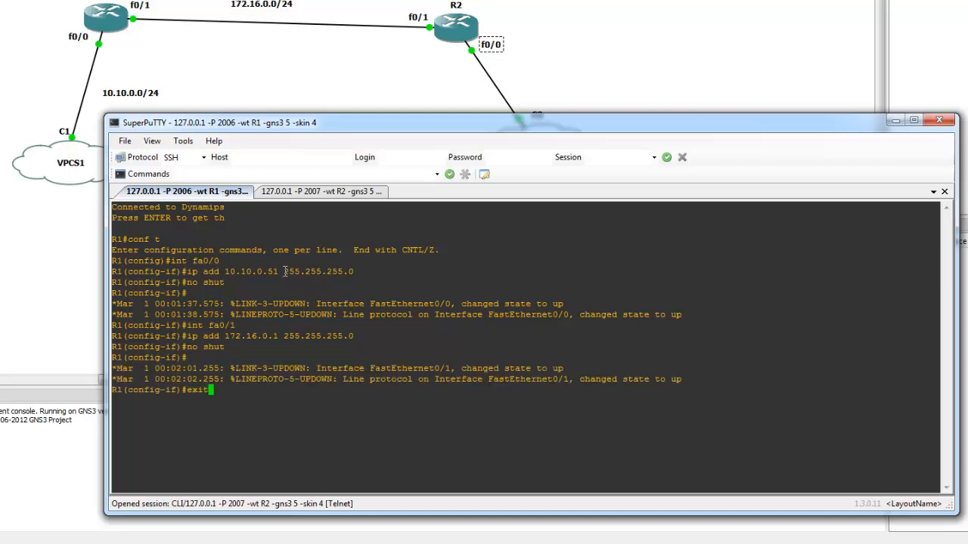
{"action": "key", "text": "Return"}
{"action": "type", "text": "router osp"}
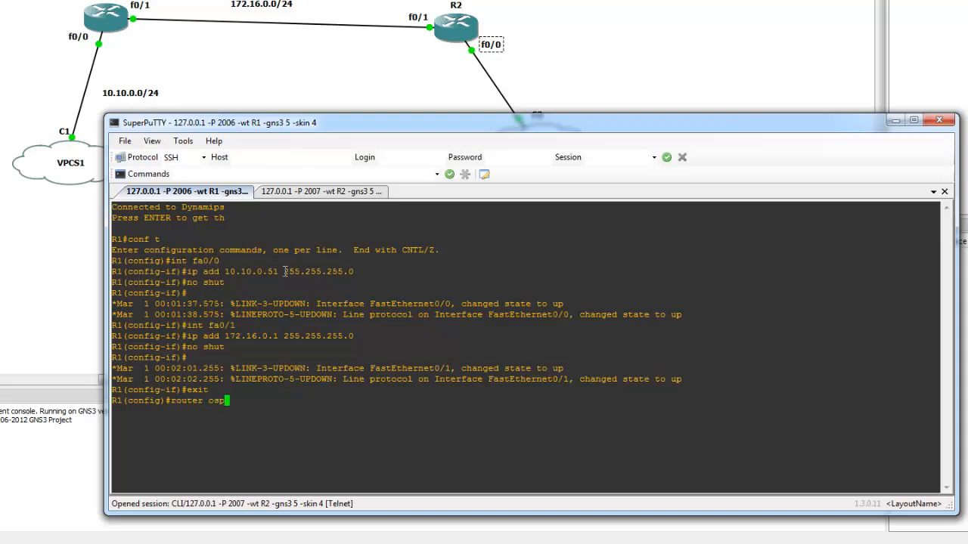
{"action": "type", "text": "d"}
{"action": "key", "text": "BackSpace"}
{"action": "type", "text": "f 1"}
{"action": "key", "text": "Return"}
Advertise network 172.16.0.0 with wildcard mask 0.0.255.255 in OSPF area 0 on R1
{"action": "type", "text": "network "}
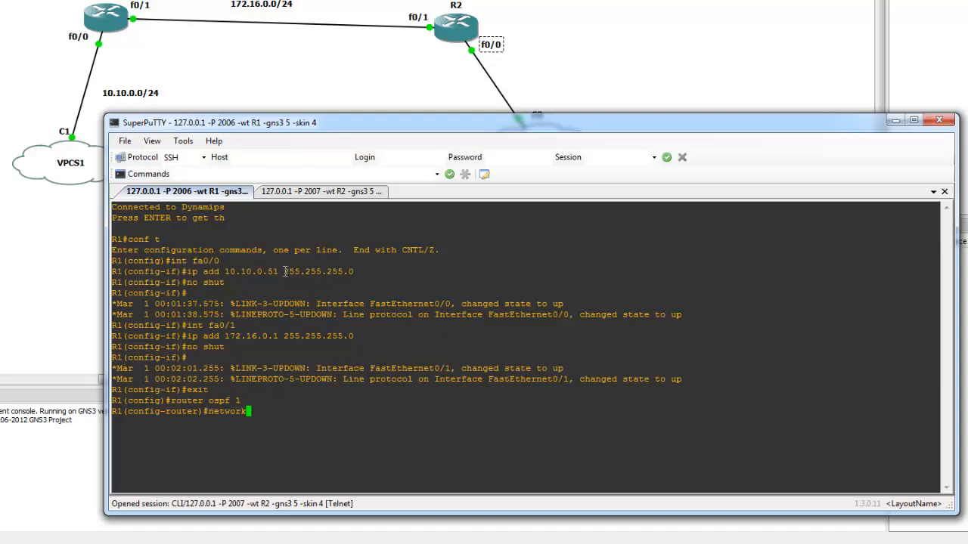
{"action": "type", "text": "172.16.0.0 0.0.255.255"}
{"action": "left_click_drag", "start_coordinate": [378, 411], "coordinate": [310, 411]}
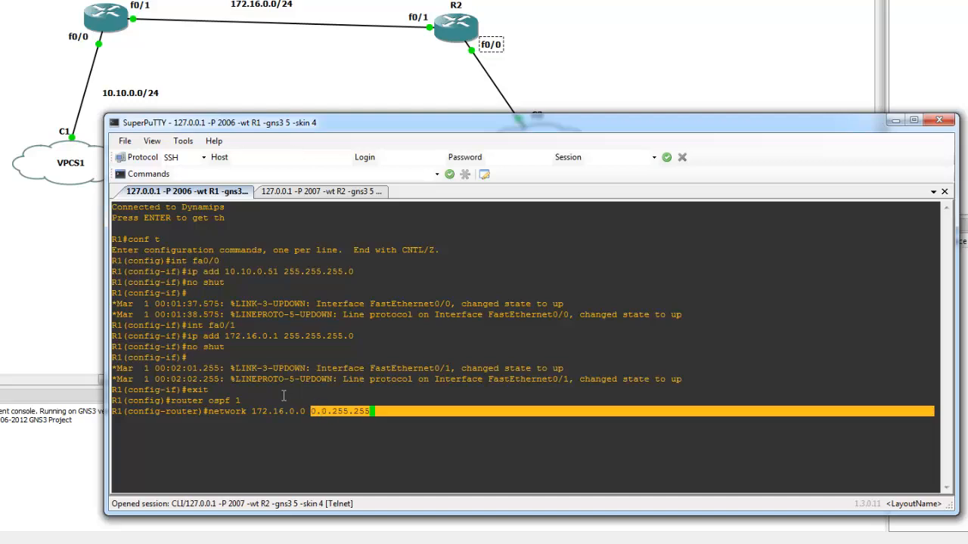
{"action": "left_click", "coordinate": [260, 413]}
{"action": "double_click", "coordinate": [260, 412]}
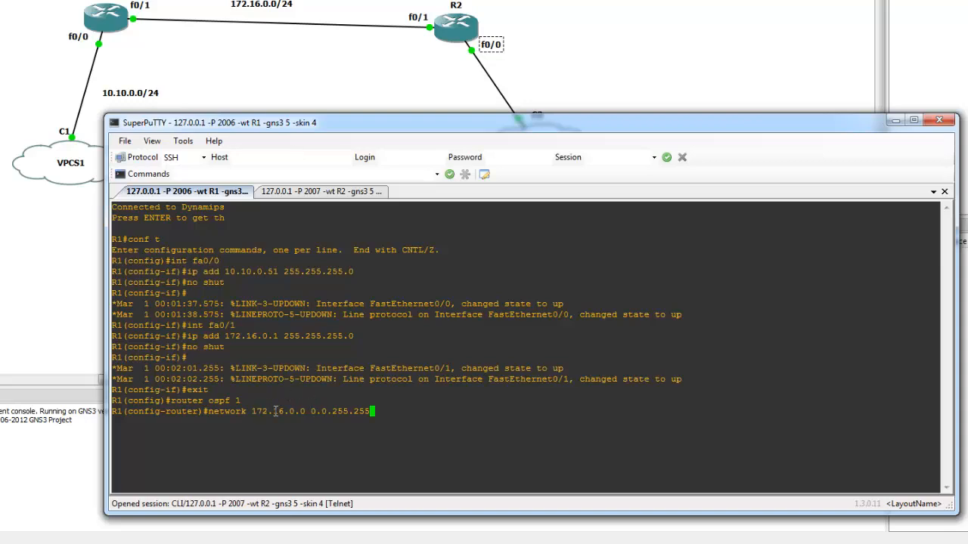
{"action": "double_click", "coordinate": [278, 412]}
{"action": "left_click_drag", "start_coordinate": [320, 411], "coordinate": [352, 411]}
{"action": "left_click", "coordinate": [364, 412]}
{"action": "left_click_drag", "start_coordinate": [335, 413], "coordinate": [328, 412]}
{"action": "left_click", "coordinate": [391, 412]}
{"action": "type", "text": "area 0"}
{"action": "key", "text": "Return"}
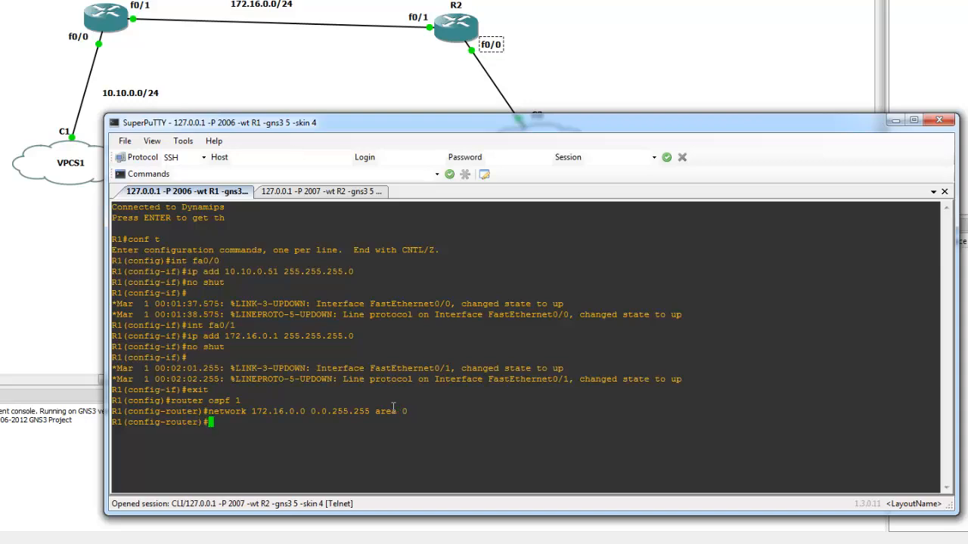
Advertise network 10.0.0.0 with wildcard mask 0.255.255.255 in OSPF area 0 on R1
{"action": "type", "text": "network 10.0.0.0 0.255.255.255 "}
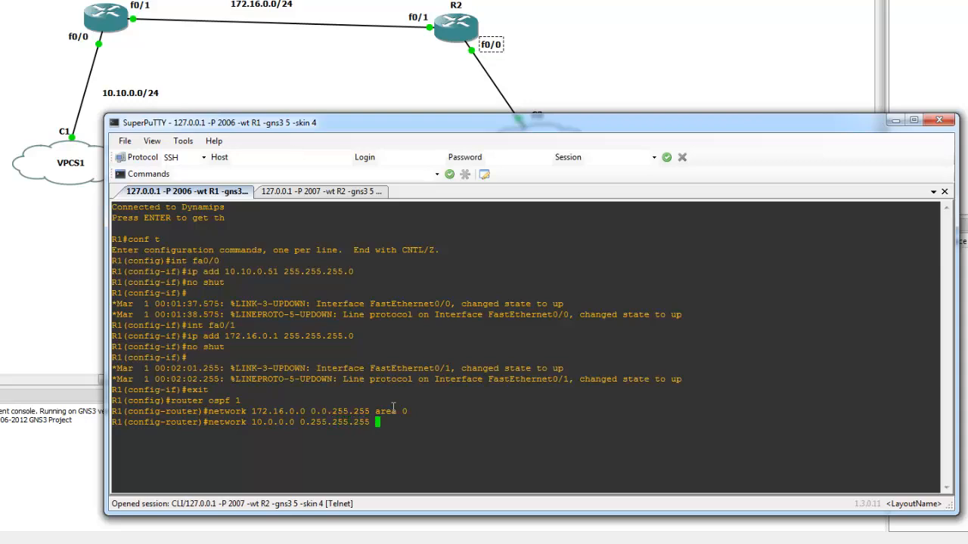
{"action": "type", "text": "area 0"}
{"action": "key", "text": "Return"}
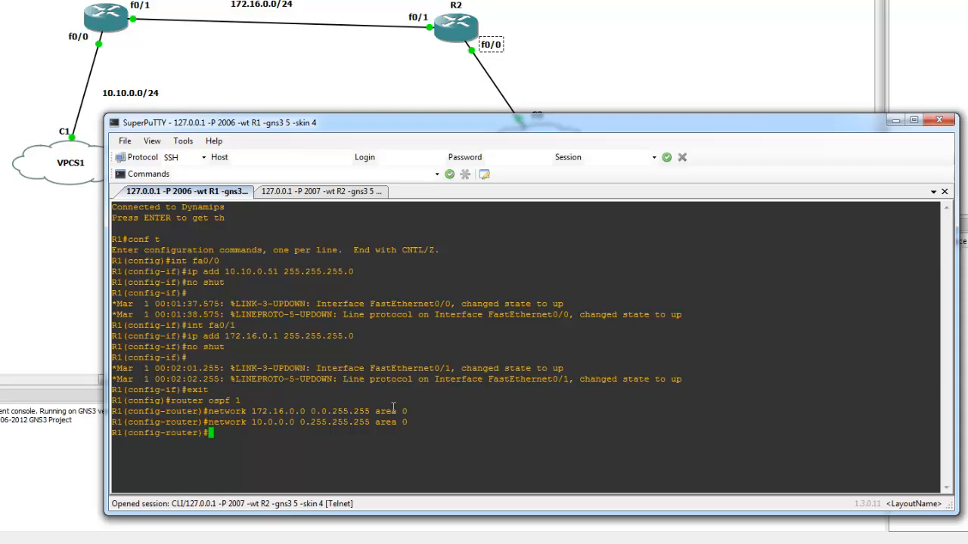
End configuration mode on R1 and save its configuration with wr
{"action": "type", "text": "end"}
{"action": "key", "text": "Return"}
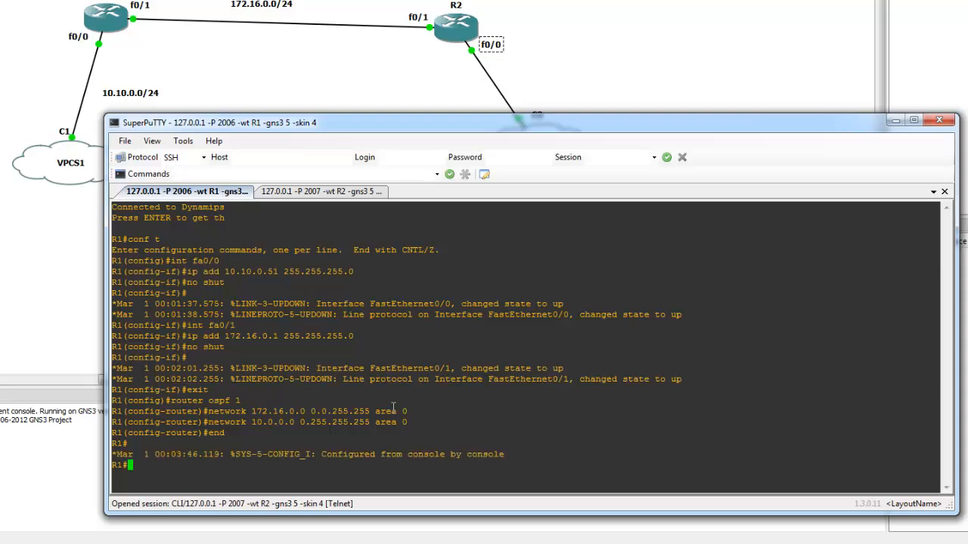
{"action": "type", "text": "wr"}
{"action": "key", "text": "Return"}
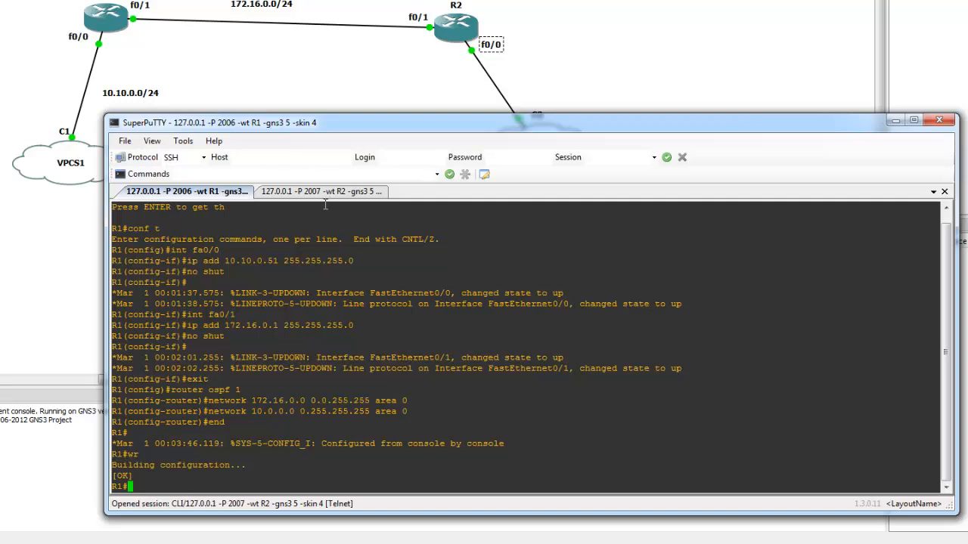
Switch to R2's console and enter interface configuration mode for fa0/1
{"action": "left_click", "coordinate": [297, 192]}
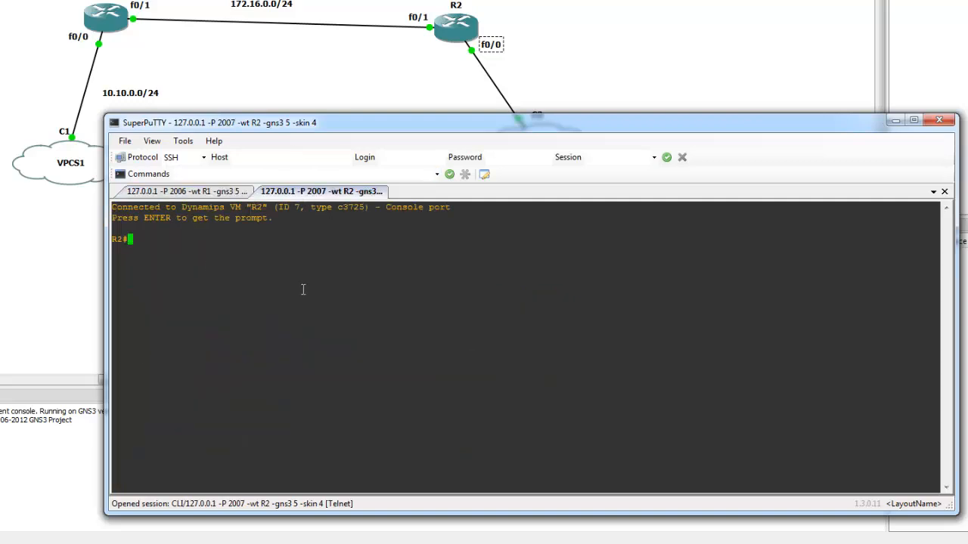
{"action": "type", "text": "conf t"}
{"action": "key", "text": "Return"}
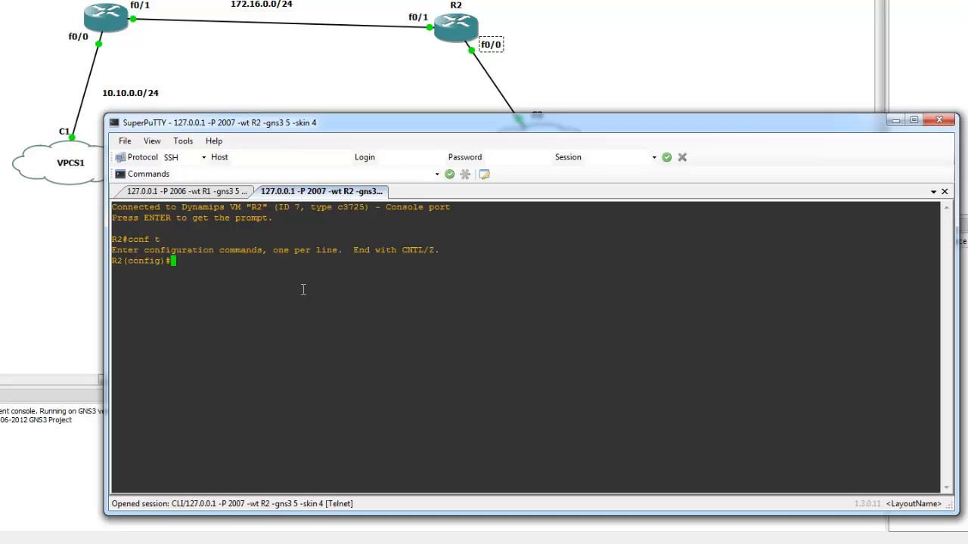
{"action": "type", "text": "int fa0/1"}
{"action": "key", "text": "Return"}
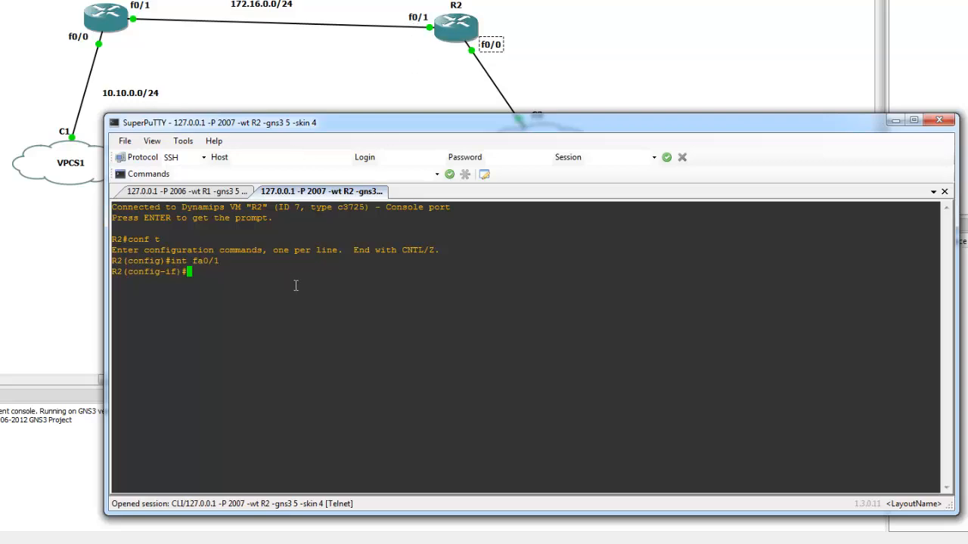
Assign address 172.16.0.2 with mask 255.255.255.0 to R2's fa0/1
{"action": "type", "text": "ip add 172.16.0.2 255.255.255.0"}
{"action": "key", "text": "Return"}
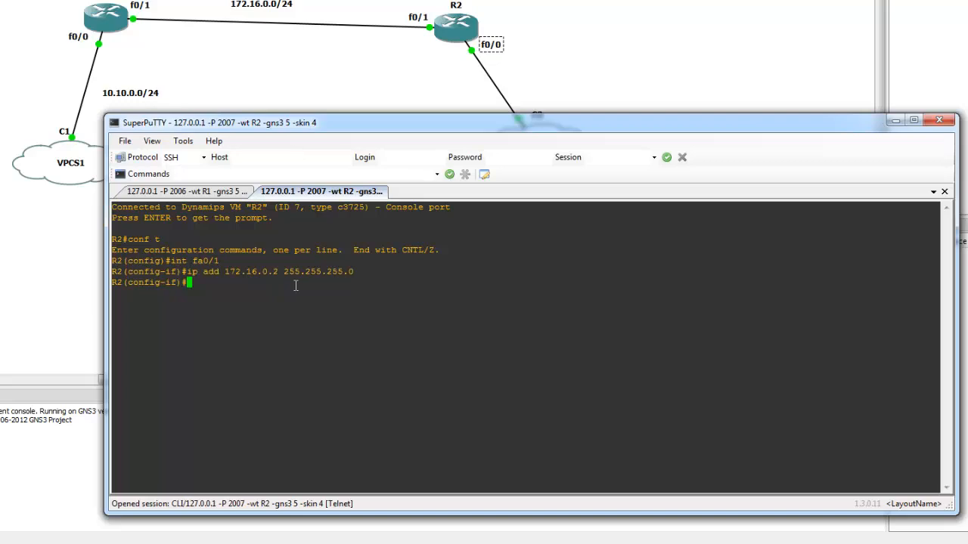
Create interface loopback 1 on R2 with address 2.2.2.2 and mask 255.255.255.255
{"action": "type", "text": "int loopback 1"}
{"action": "key", "text": "Return"}
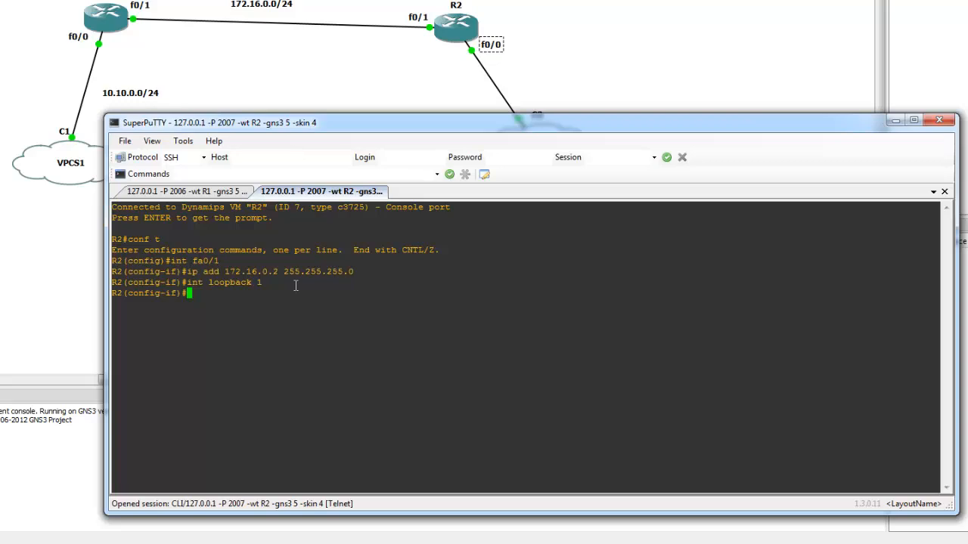
{"action": "type", "text": "ip add "}
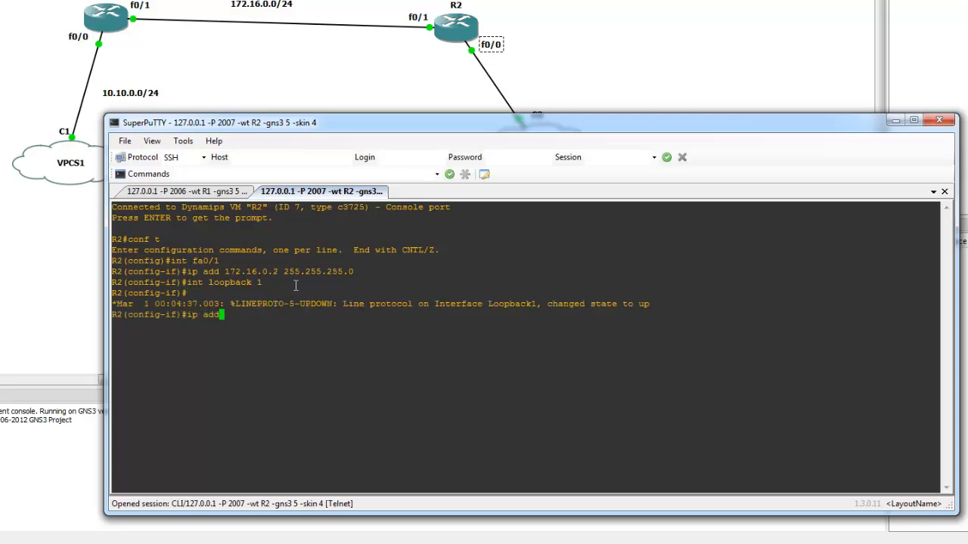
{"action": "type", "text": "2.2.2.2."}
{"action": "key", "text": "BackSpace"}
{"action": "type", "text": "255.255.2"}
{"action": "type", "text": ".255"}
{"action": "key", "text": "Return"}
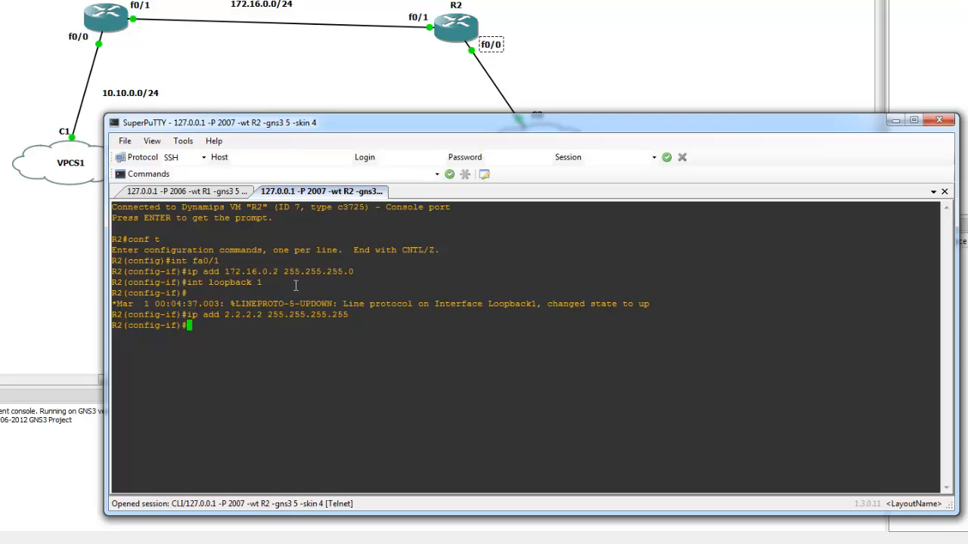
Exit interface configuration on R2 and start OSPF routing with process ID 1
{"action": "type", "text": "exit"}
{"action": "key", "text": "Return"}
{"action": "type", "text": "router"}
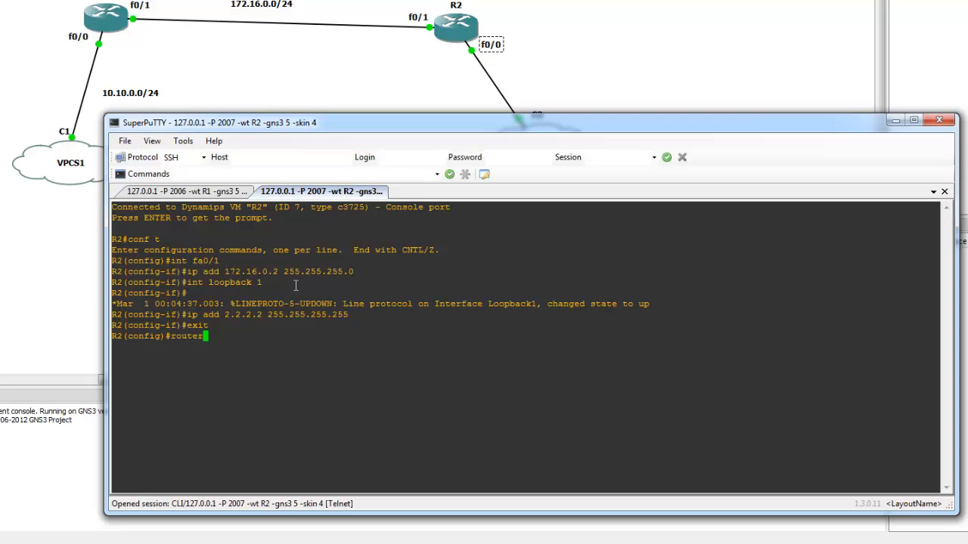
{"action": "type", "text": " ospf 1"}
{"action": "key", "text": "Return"}
Advertise network 172.16.0.0 with wildcard mask 0.0.255.255 in OSPF area 0 on R2
{"action": "type", "text": "network "}
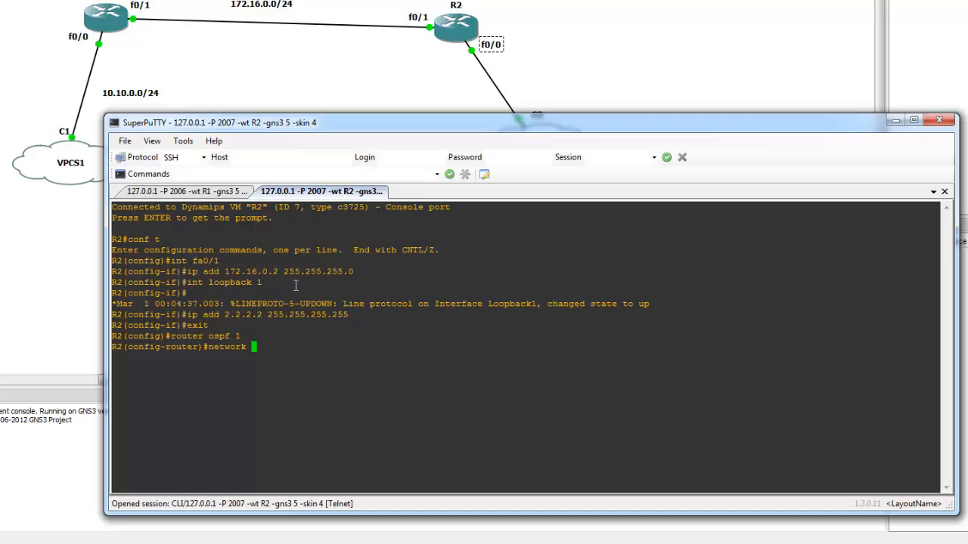
{"action": "type", "text": "172.16.0.0 0.0.255.255 are"}
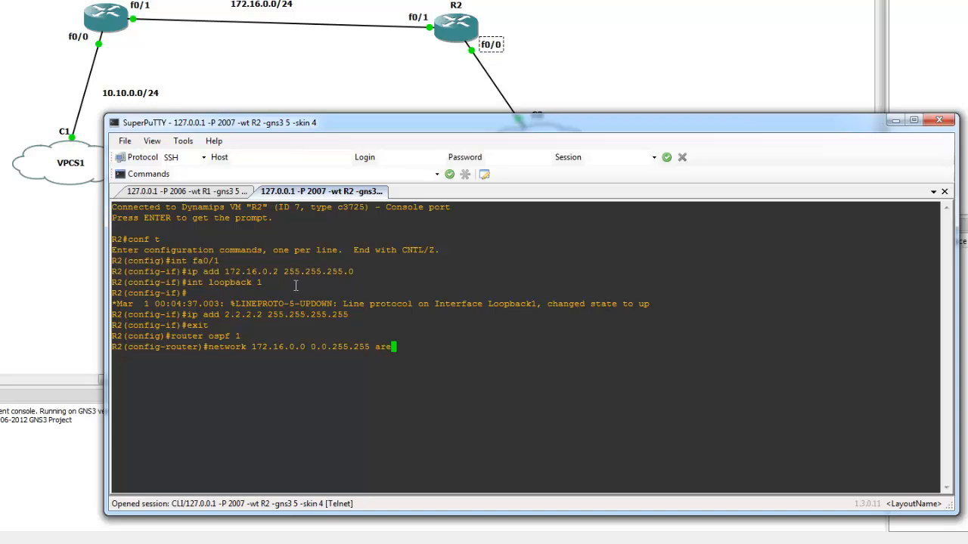
{"action": "type", "text": "a 0"}
{"action": "key", "text": "Return"}
Advertise R2's loopback 2.2.2.2 with wildcard mask 0.0.0.0 in OSPF area 0
{"action": "type", "text": "network"}
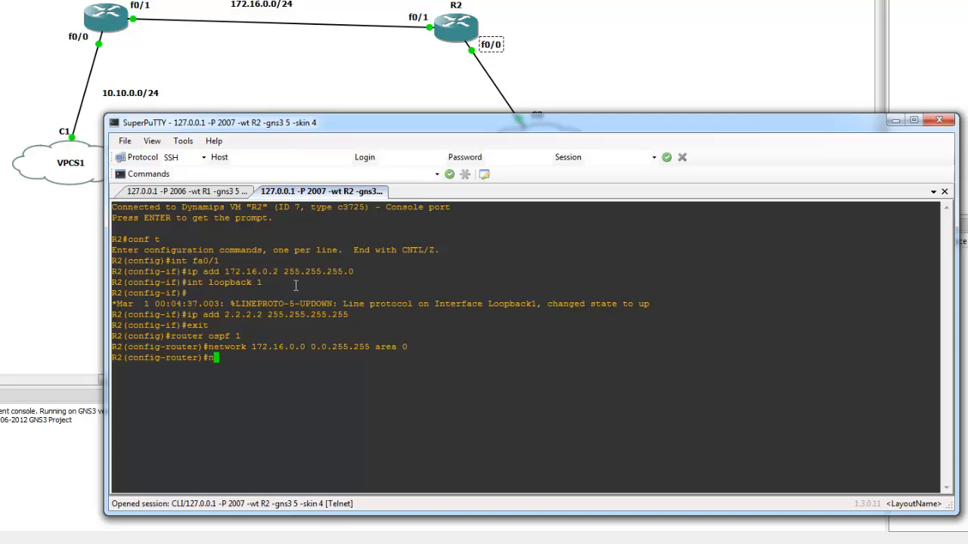
{"action": "key", "text": "BackSpace"}
{"action": "key", "text": "BackSpace"}
{"action": "type", "text": "rk 2.2.2.2 0.0.0.0 area "}
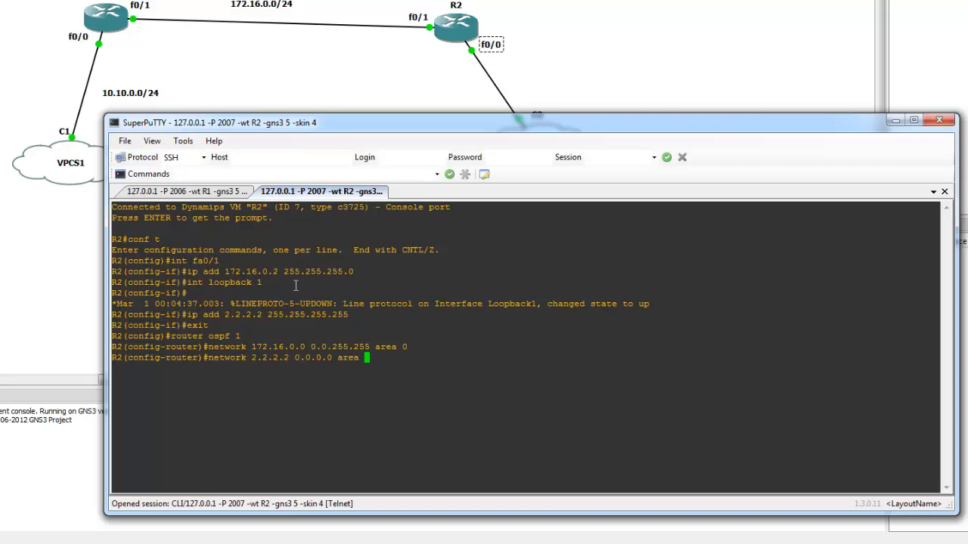
{"action": "type", "text": "0"}
{"action": "key", "text": "Return"}
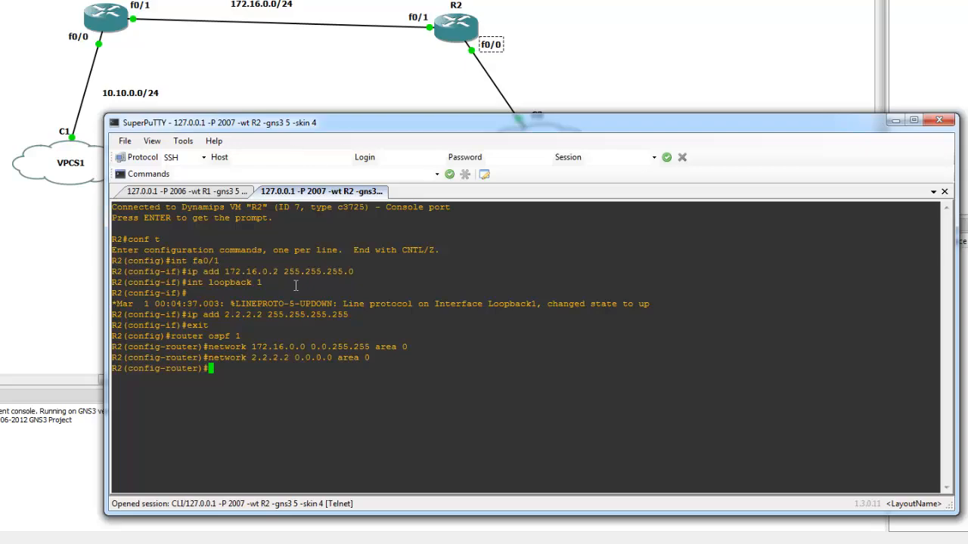
Set default-information originate for OSPF on R2 and return to the GNS3 topology
{"action": "left_click_drag", "start_coordinate": [487, 120], "coordinate": [498, 62]}
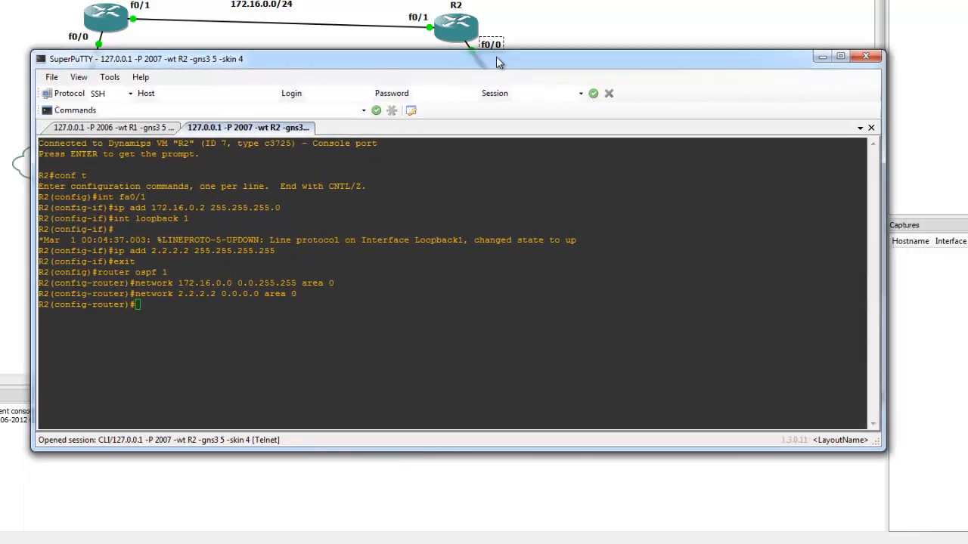
{"action": "type", "text": "default-in"}
{"action": "key", "text": "Tab"}
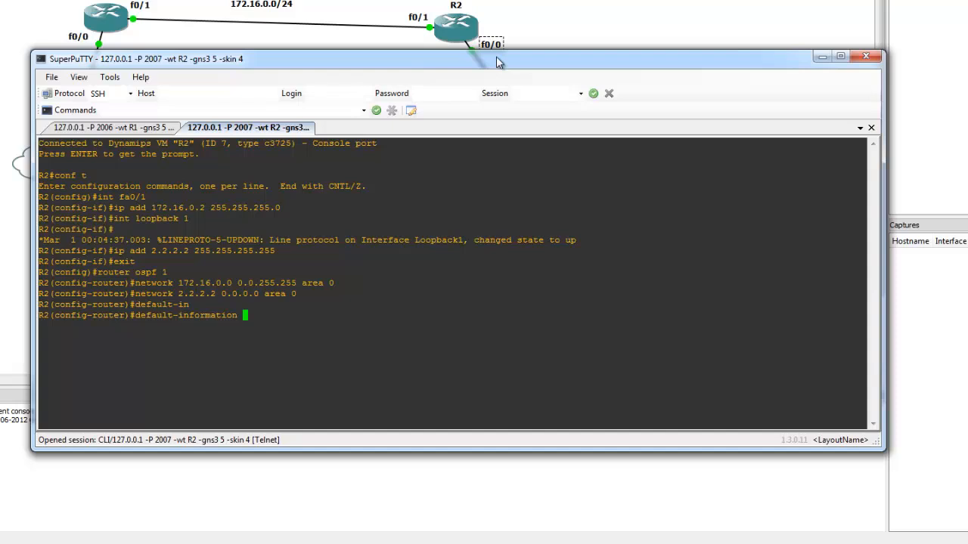
{"action": "type", "text": "ori"}
{"action": "key", "text": "Tab"}
{"action": "key", "text": "Return"}
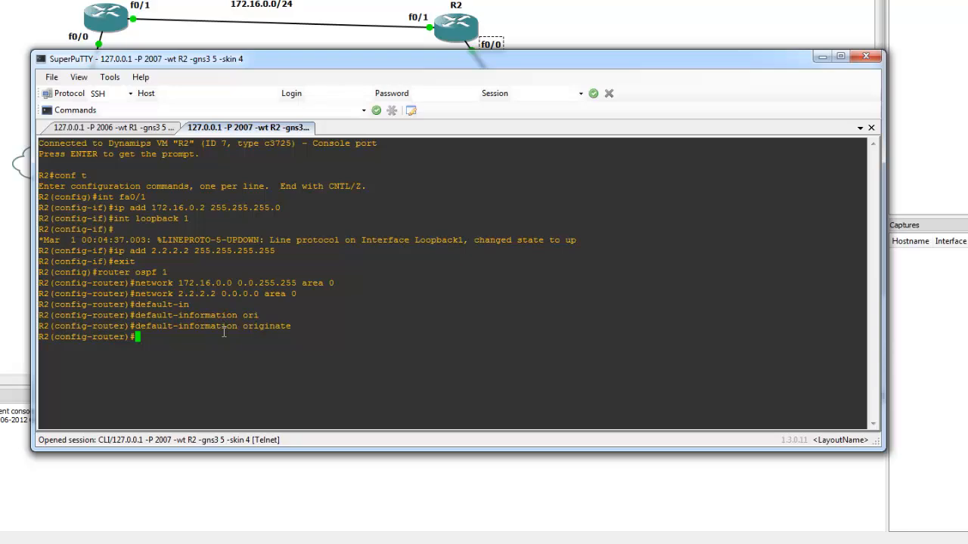
{"action": "left_click", "coordinate": [822, 55]}
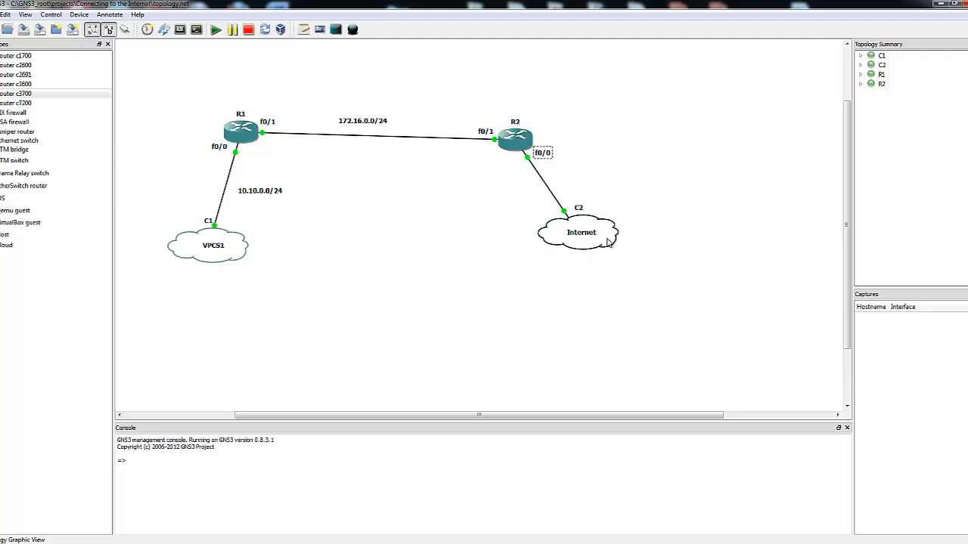
Switch to R2's SuperPuTTY console and exit the OSPF router configuration
{"action": "mouse_move", "coordinate": [608, 242]}
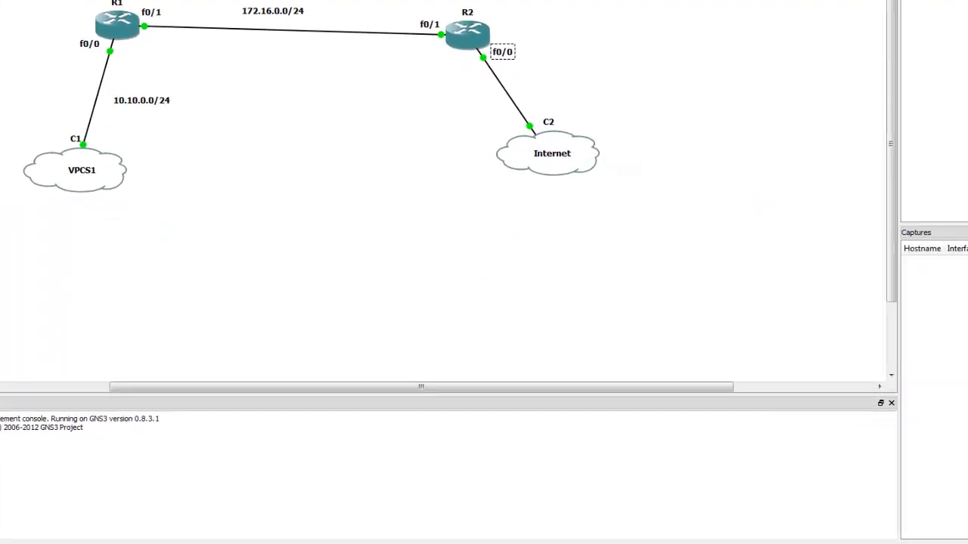
{"action": "left_click", "coordinate": [374, 543]}
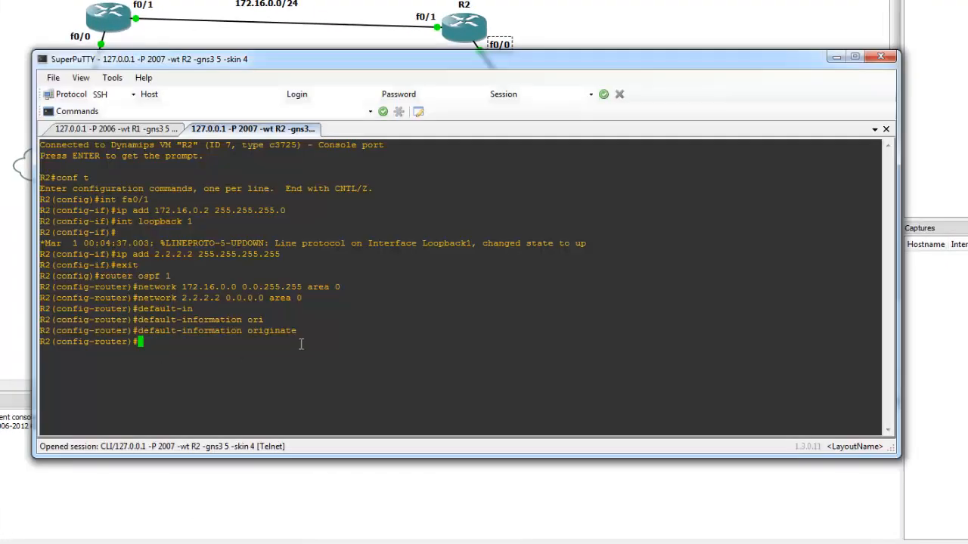
{"action": "type", "text": "exit"}
{"action": "key", "text": "Return"}
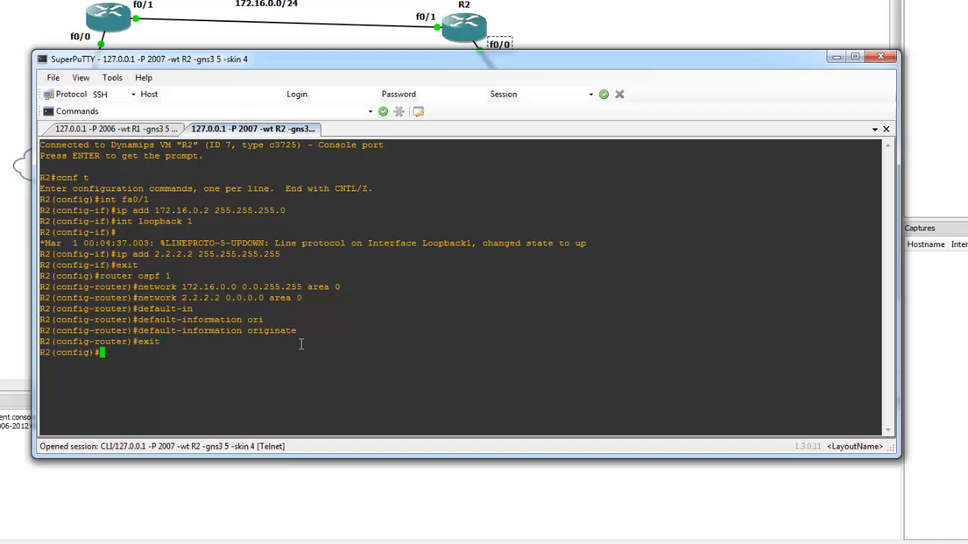
Create access list 1 on R2 permitting network 10.0.0.0 with wildcard mask 0.255.255.255
{"action": "type", "text": "access-list 1 permit 10"}
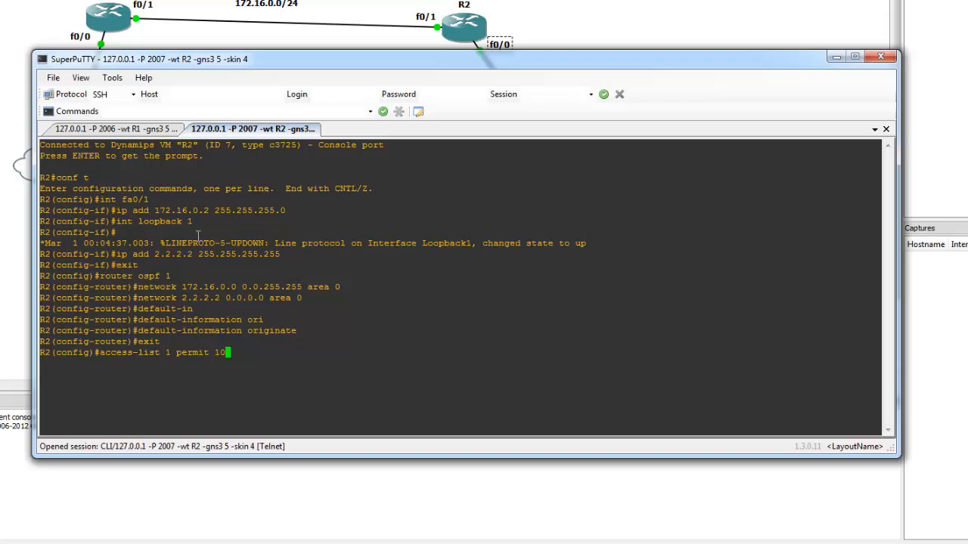
{"action": "left_click_drag", "start_coordinate": [260, 68], "coordinate": [333, 164]}
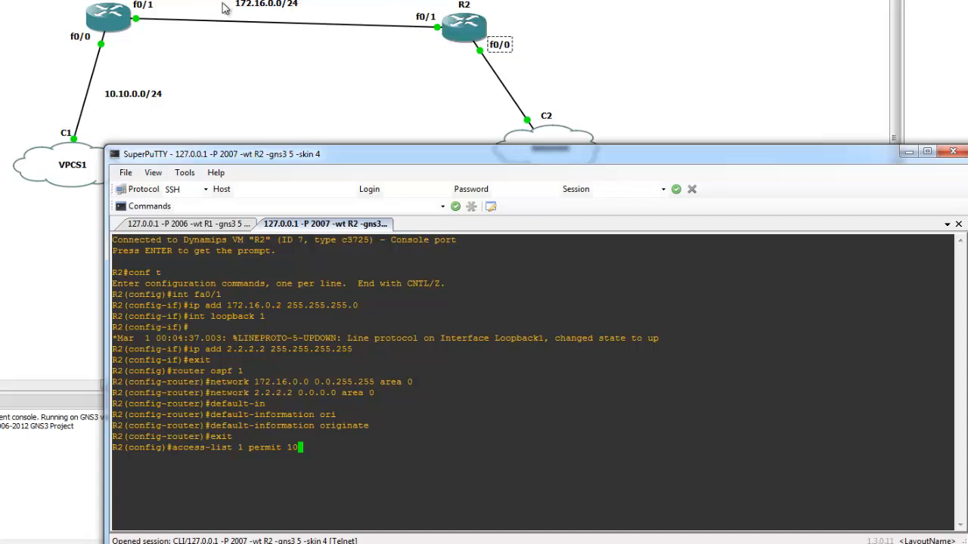
{"action": "left_click_drag", "start_coordinate": [338, 151], "coordinate": [263, 55]}
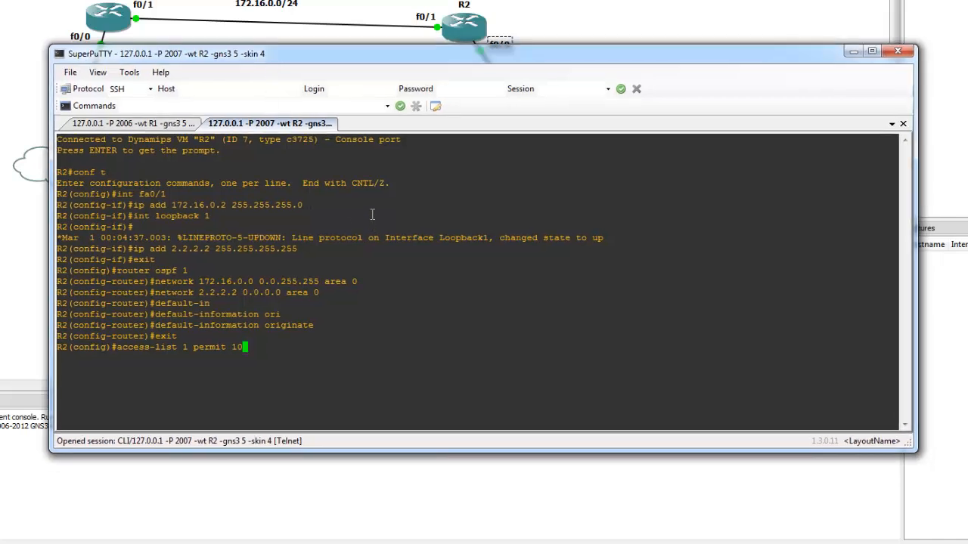
{"action": "type", "text": ".0.0.0 0.255.255.255"}
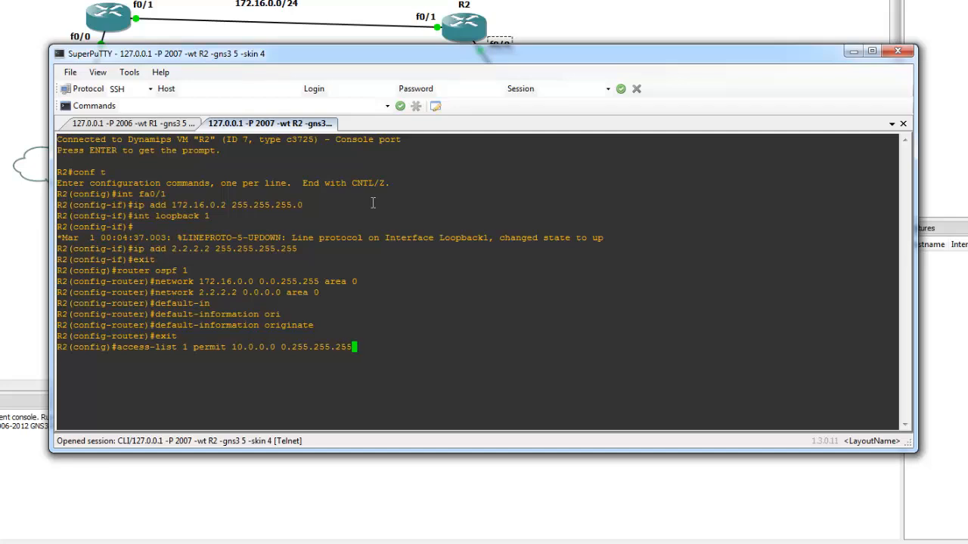
{"action": "key", "text": "Return"}
Configure NAT overload on R2 for inside sources matching list 1 through interface fa0/0
{"action": "type", "text": "ip nat i"}
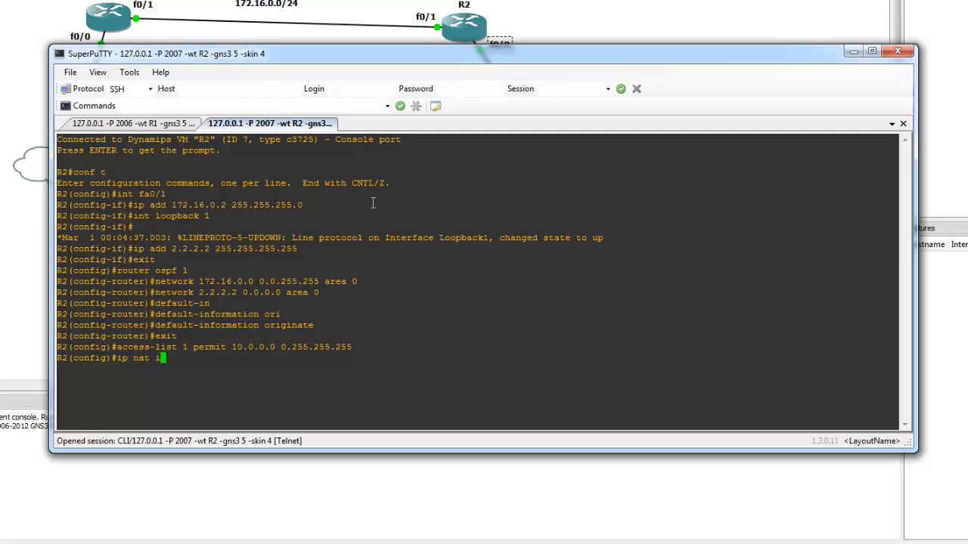
{"action": "type", "text": "nside source list "}
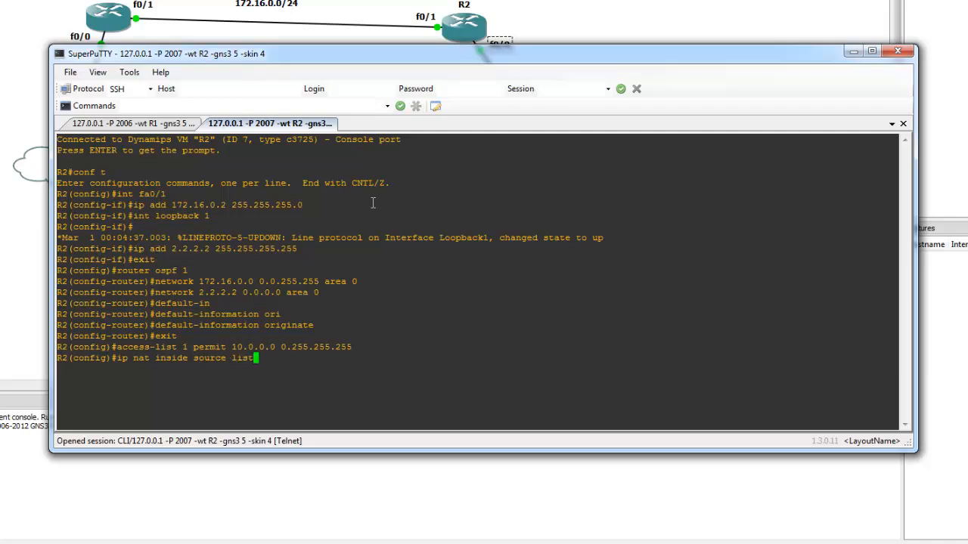
{"action": "type", "text": "1 int fa0/0 overload"}
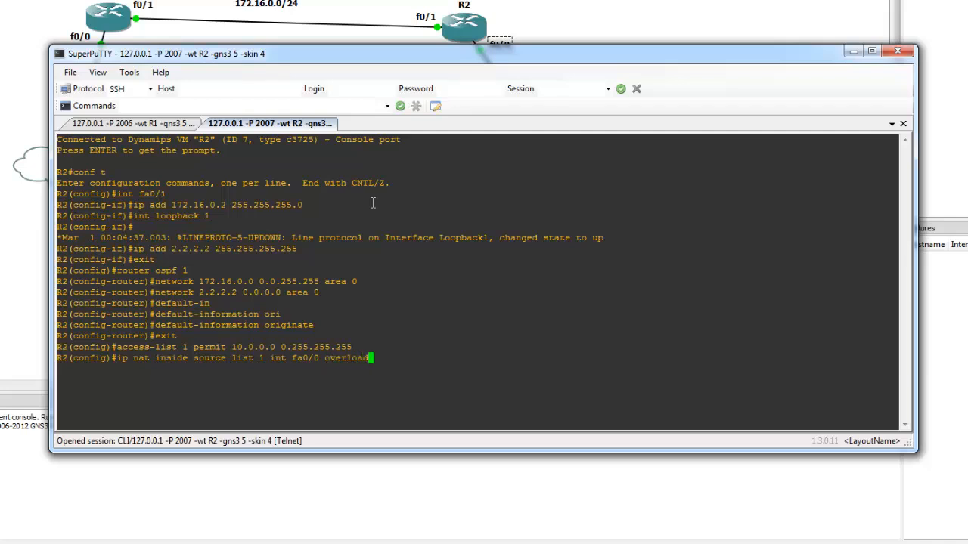
{"action": "key", "text": "Return"}
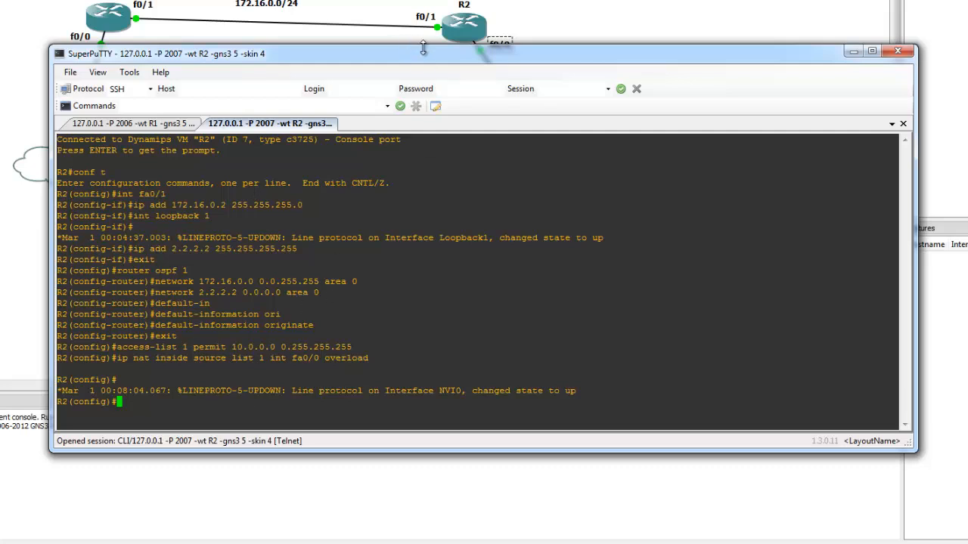
Enter R2's interface fa0/1 configuration and mark it as the NAT inside interface
{"action": "left_click_drag", "start_coordinate": [424, 53], "coordinate": [429, 111]}
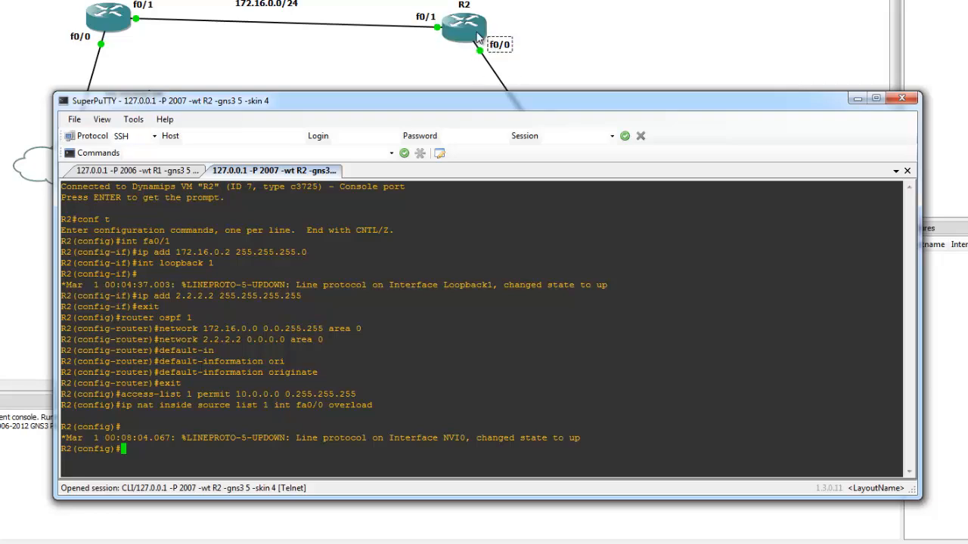
{"action": "left_click_drag", "start_coordinate": [485, 98], "coordinate": [457, 10]}
{"action": "left_click", "coordinate": [281, 217]}
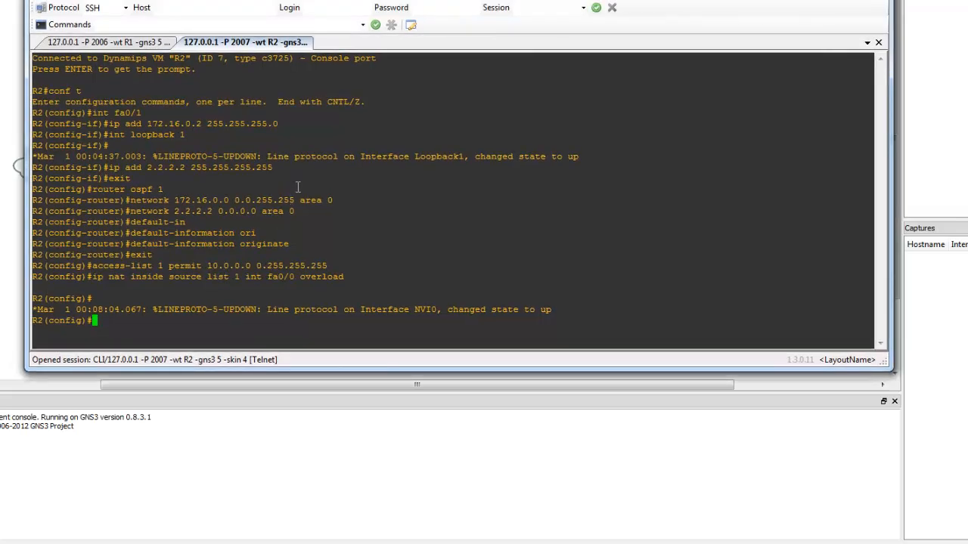
{"action": "type", "text": "int fa0/1"}
{"action": "key", "text": "Return"}
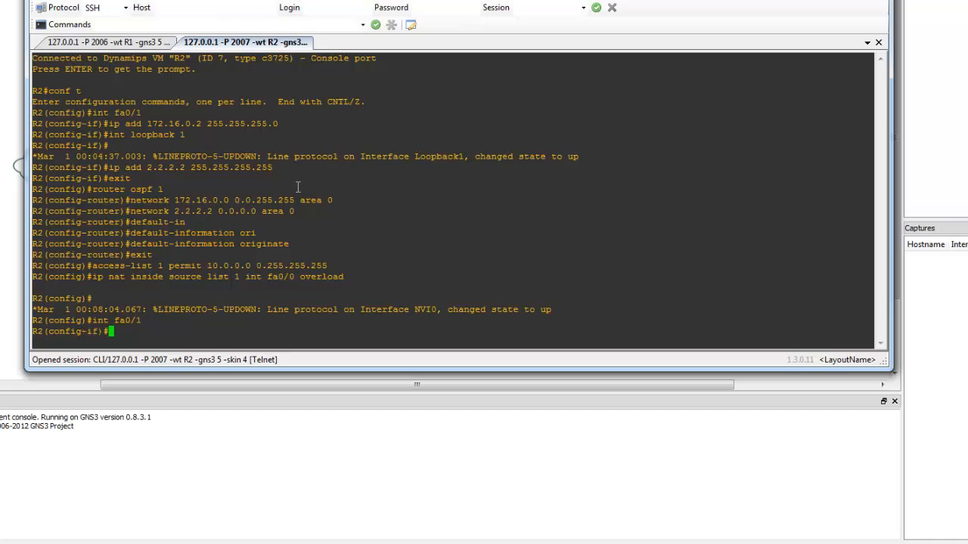
{"action": "type", "text": "ip nat ins"}
{"action": "key", "text": "Tab"}
{"action": "key", "text": "Return"}
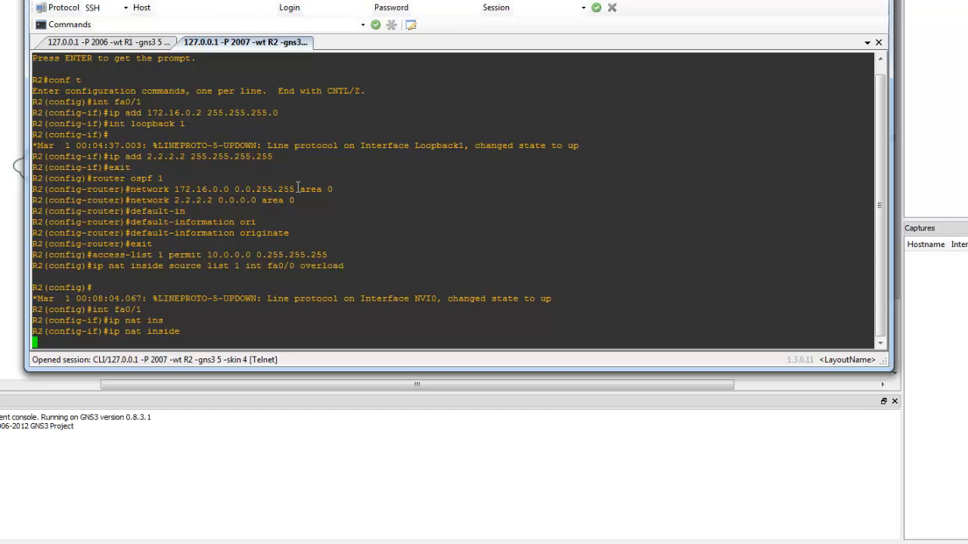
Enter R2's interface fa0/0 configuration and mark it as the NAT outside interface
{"action": "type", "text": "int "}
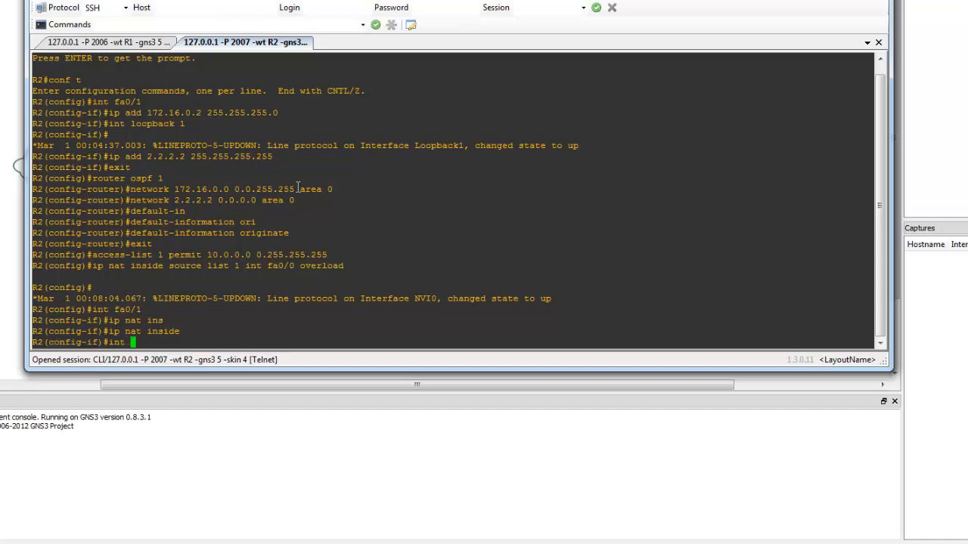
{"action": "type", "text": "fa0/0"}
{"action": "key", "text": "Return"}
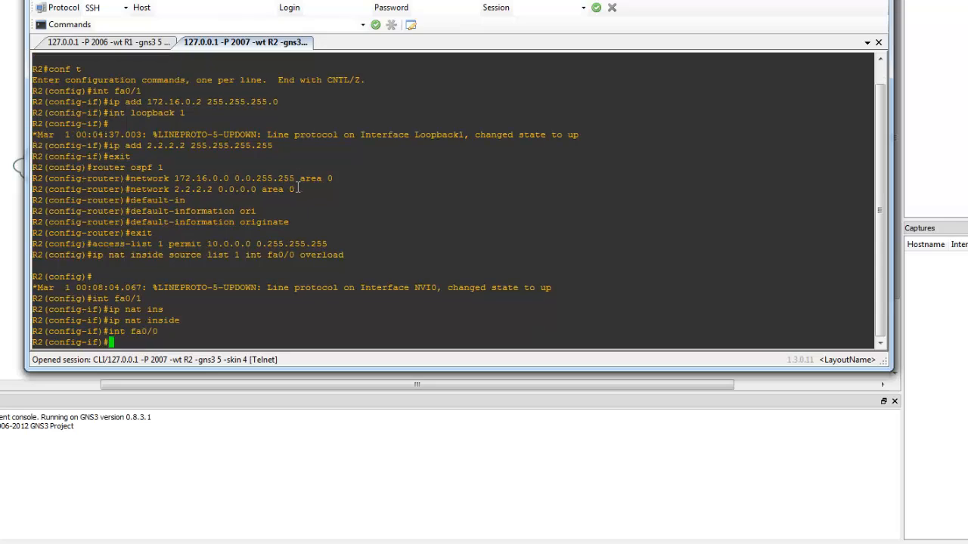
{"action": "type", "text": "ip na"}
{"action": "type", "text": "to"}
{"action": "type", "text": "out"}
{"action": "type", "text": "side"}
{"action": "key", "text": "Return"}
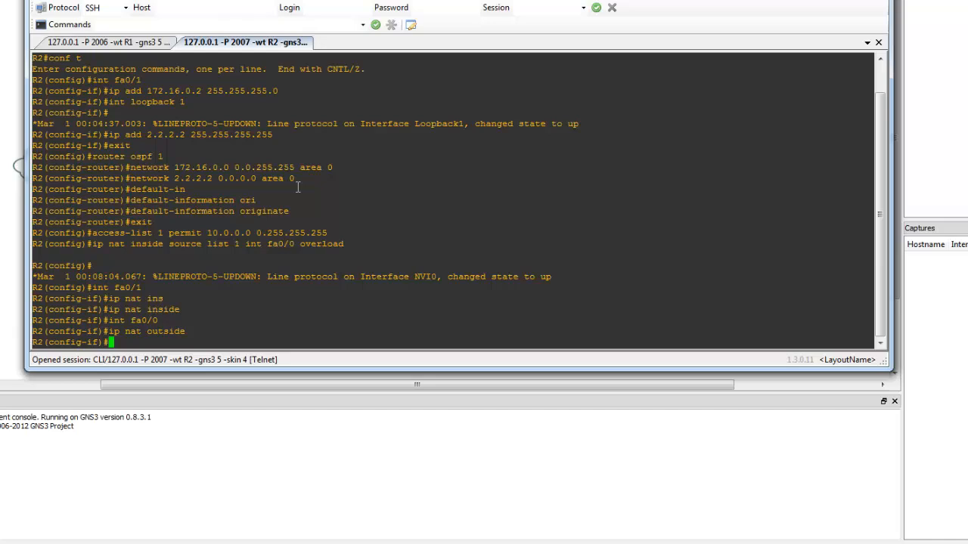
Set R2's fa0/0 to obtain its IP address by DHCP and enable the interface with no shut
{"action": "type", "text": "ip add dhcp"}
{"action": "key", "text": "Return"}
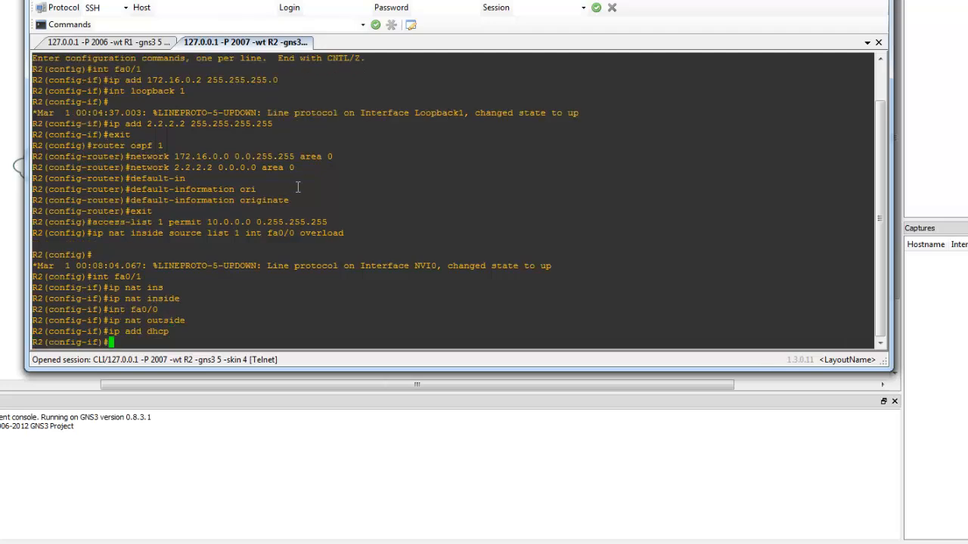
{"action": "type", "text": "no shut"}
{"action": "key", "text": "Return"}
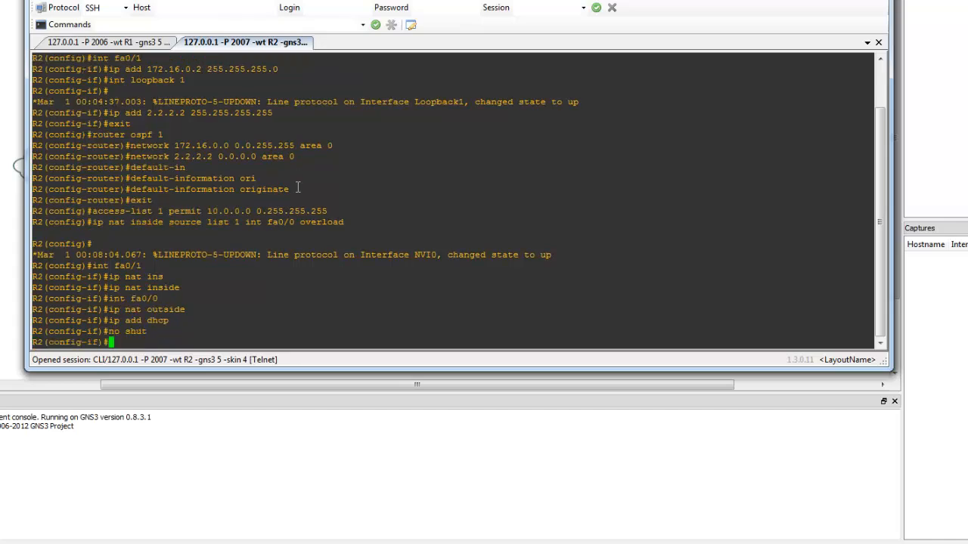
End configuration mode on R2 and write the running configuration to memory
{"action": "type", "text": "end"}
{"action": "key", "text": "Return"}
{"action": "type", "text": "w"}
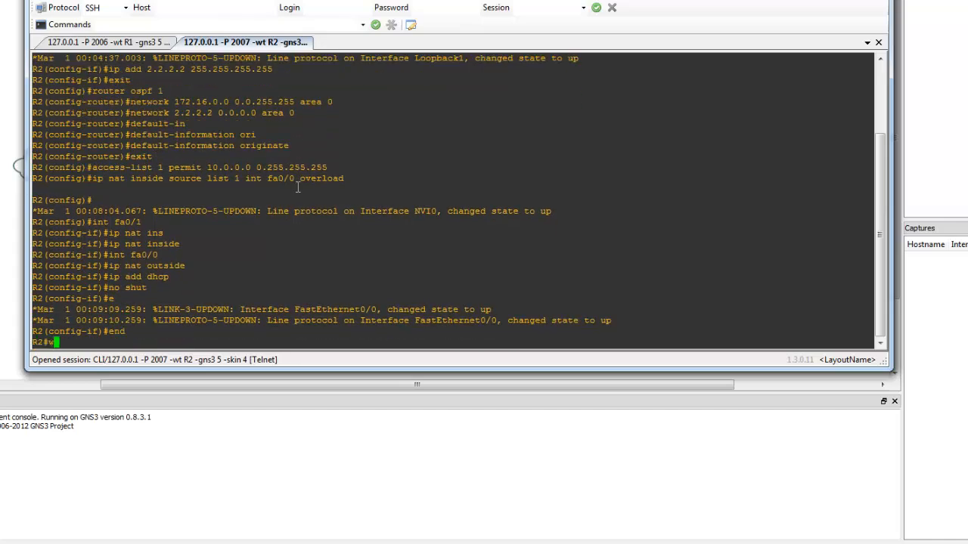
{"action": "type", "text": "r"}
{"action": "key", "text": "Return"}
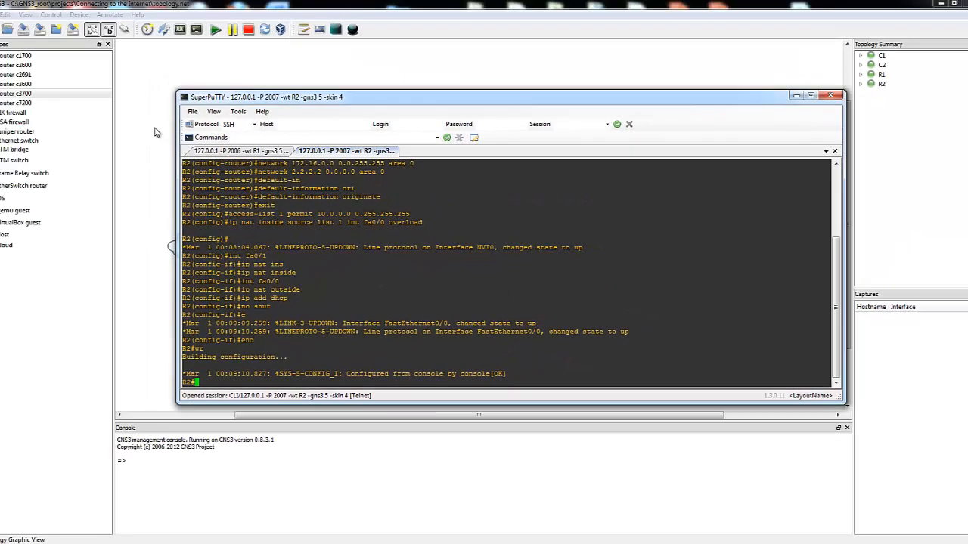
Save the topology project in GNS3 and return to R2's SuperPuTTY console
{"action": "left_click", "coordinate": [155, 129]}
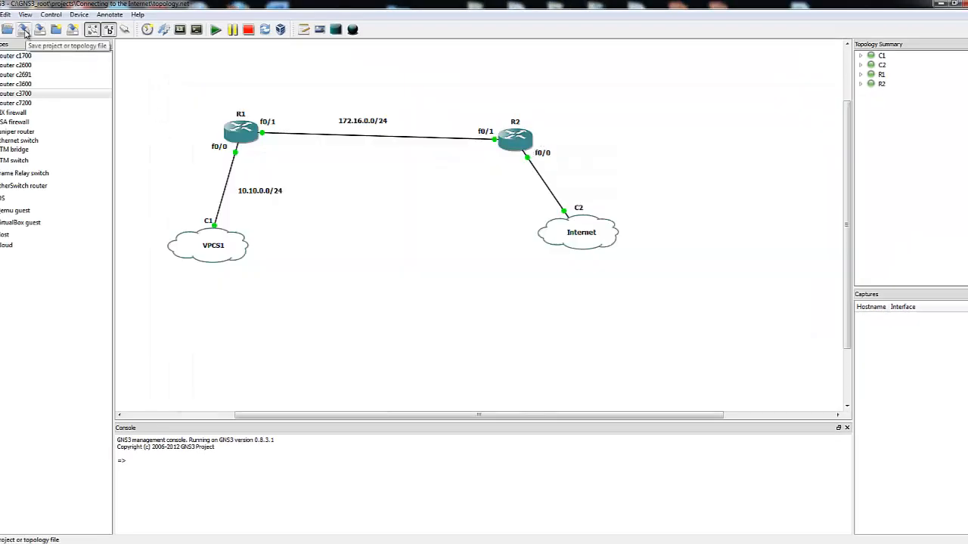
{"action": "left_click", "coordinate": [25, 32]}
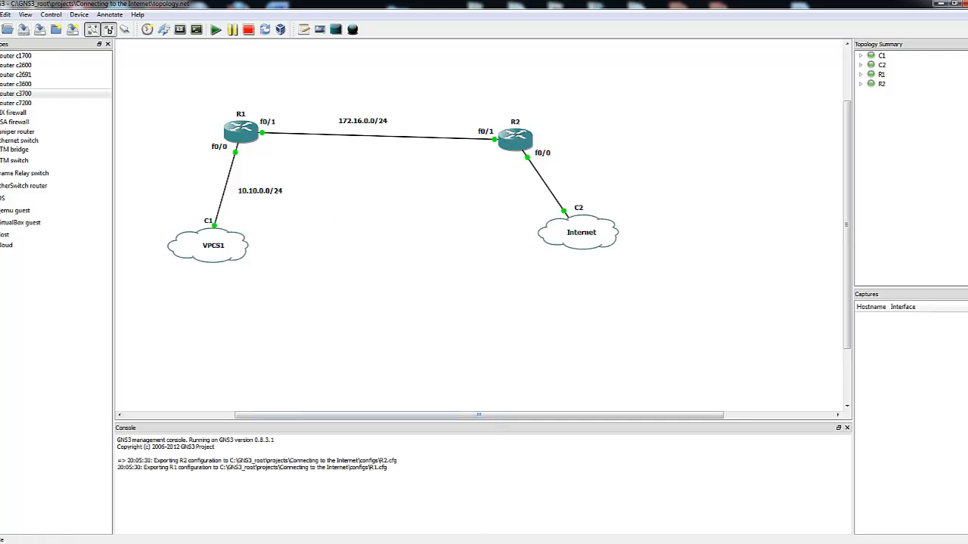
{"action": "left_click", "coordinate": [459, 543]}
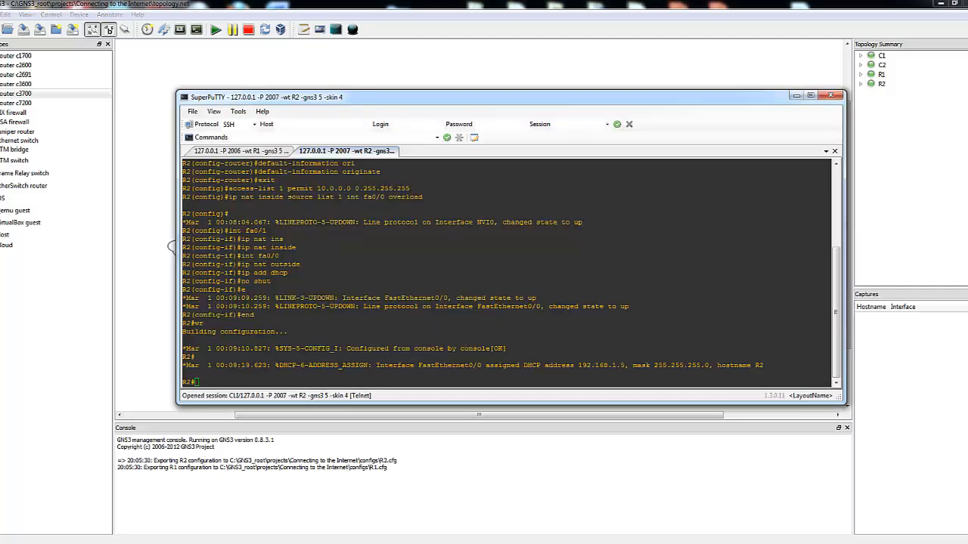